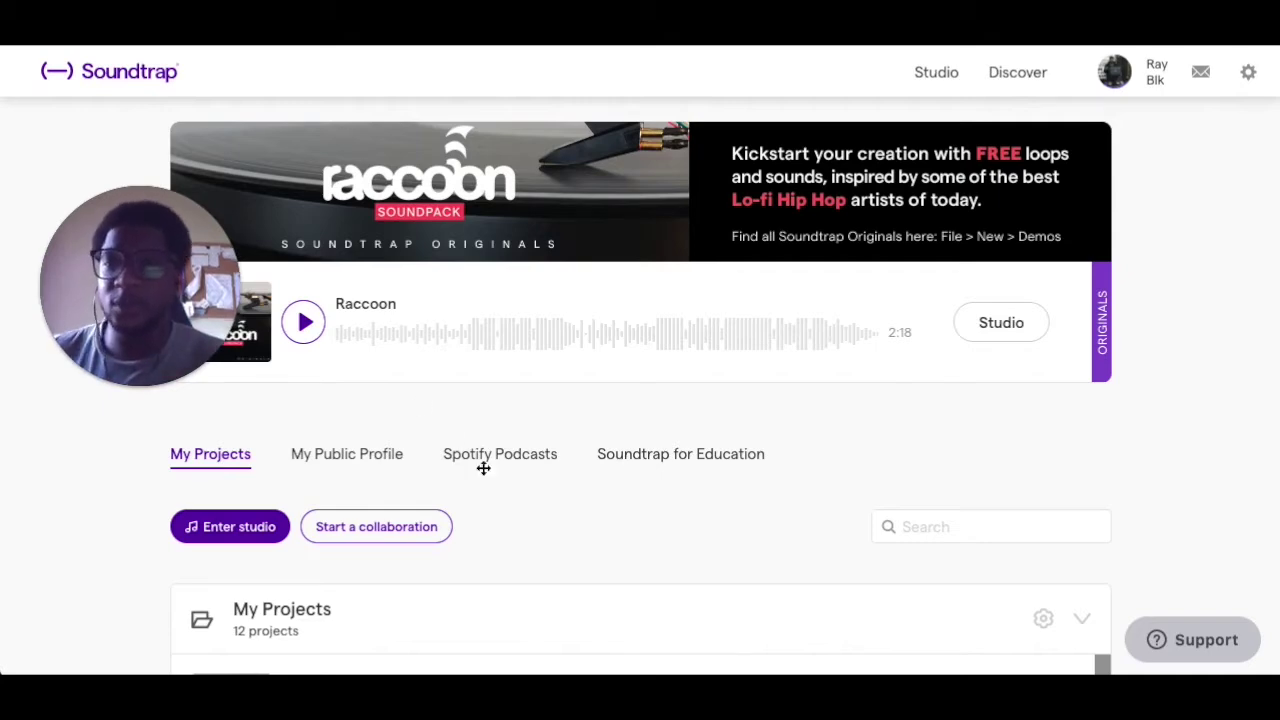
Step: Enter the studio from the projects page and discard the unsaved changes of the last project
scroll(481, 400, "up", 2)
scroll(481, 400, "up", 1)
scroll(480, 400, "down", 4)
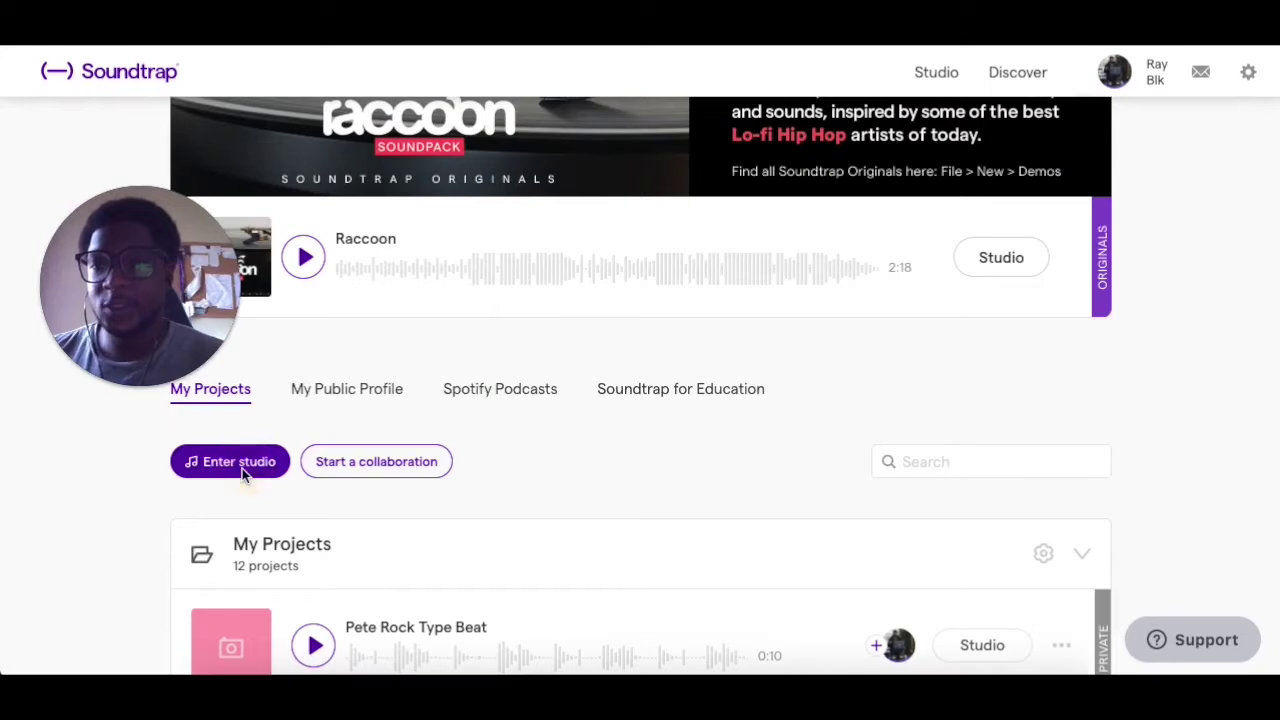
left_click(251, 470)
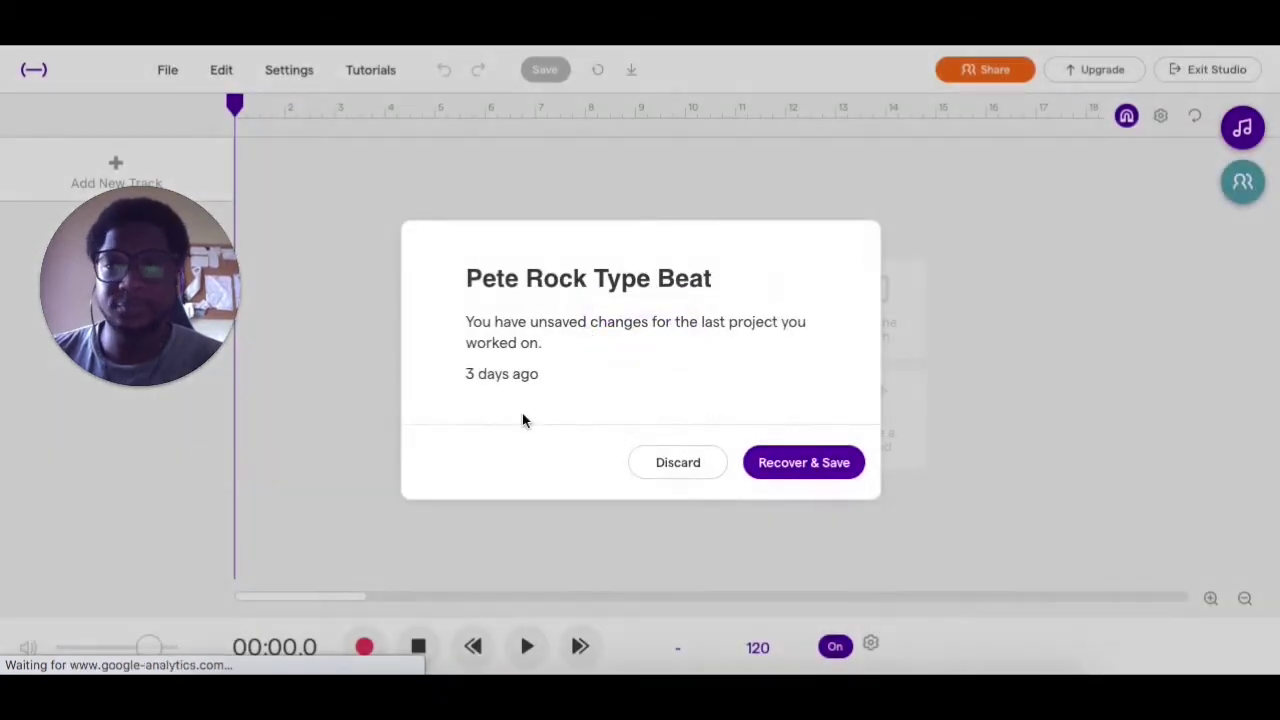
left_click(686, 464)
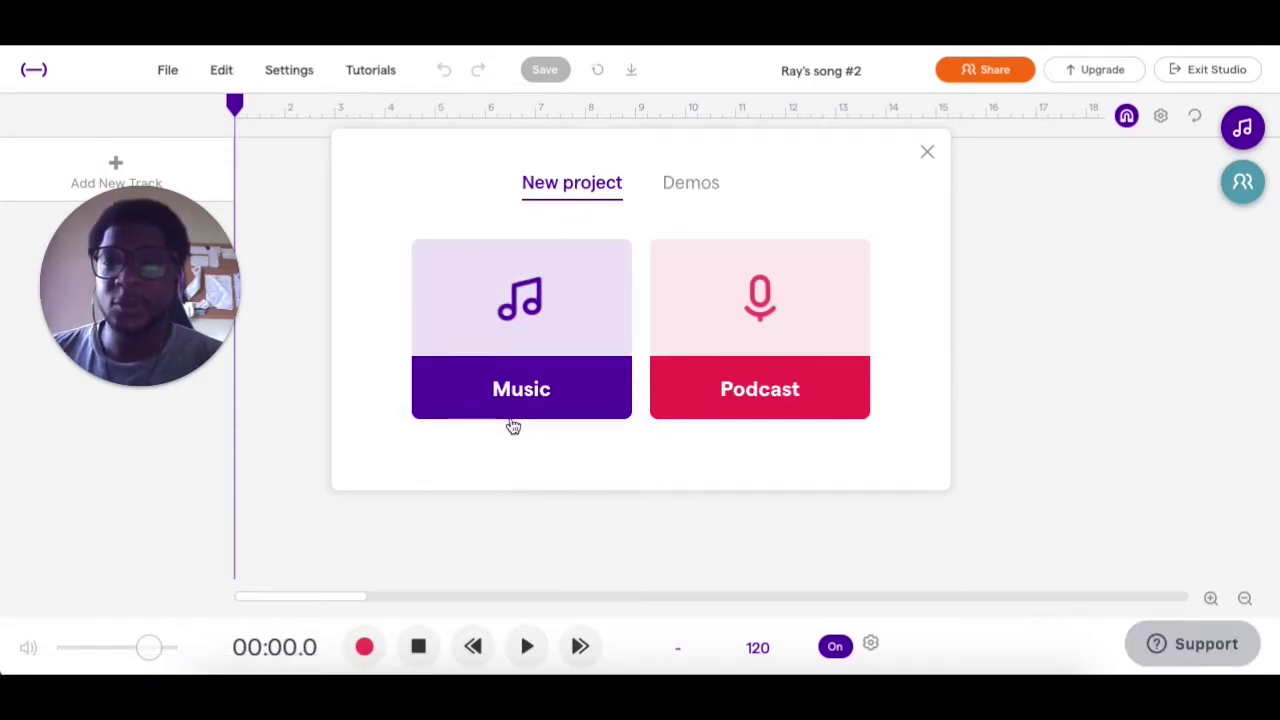
Step: Look over the demo projects and create a new music project
left_click(696, 181)
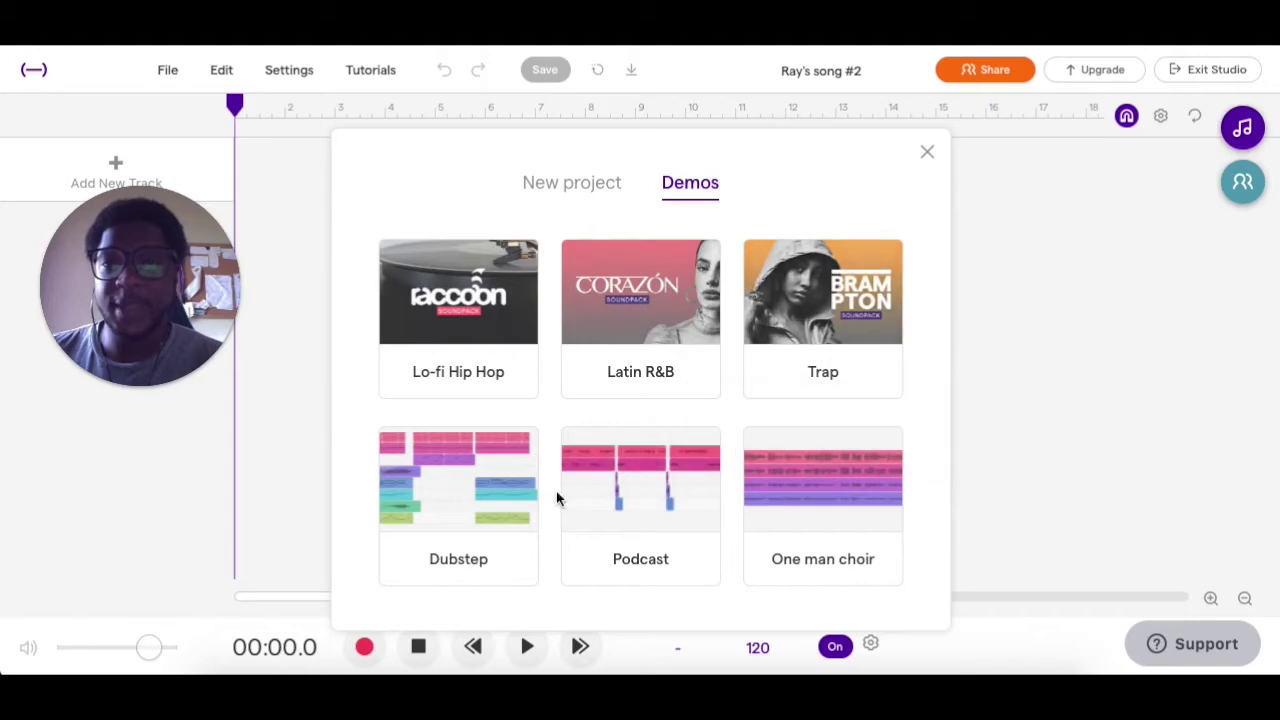
left_click(583, 190)
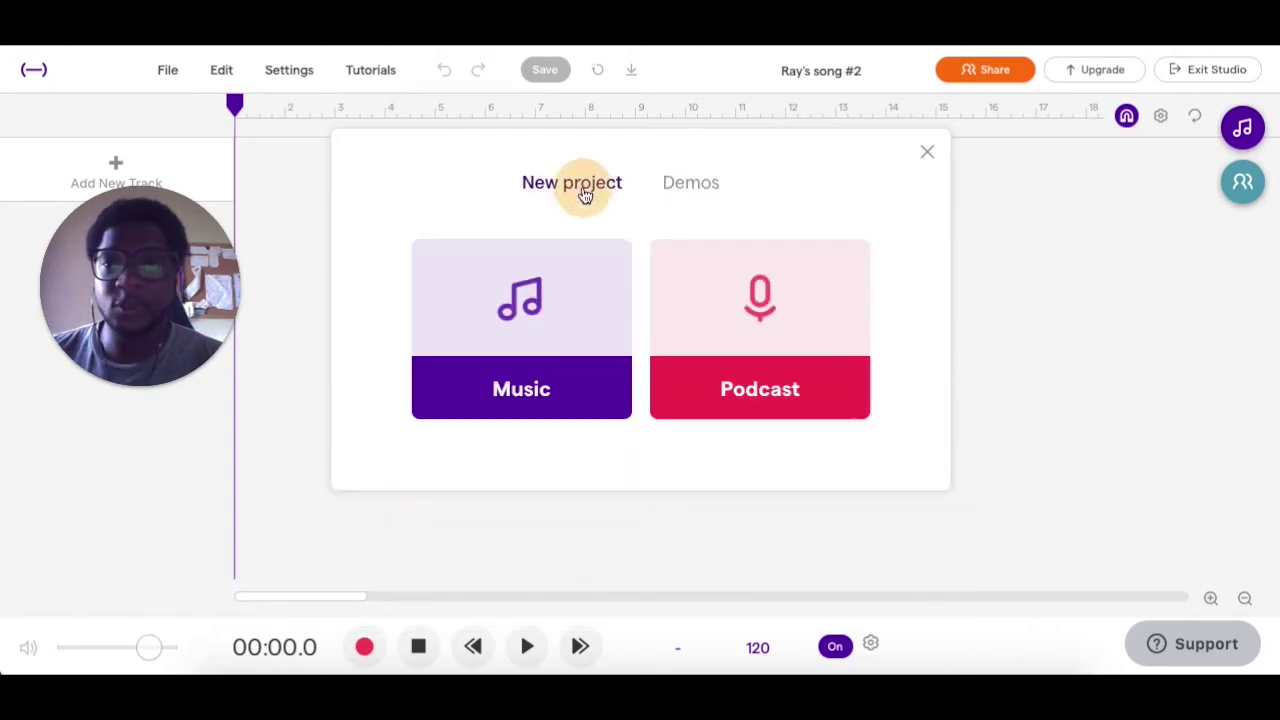
left_click(508, 338)
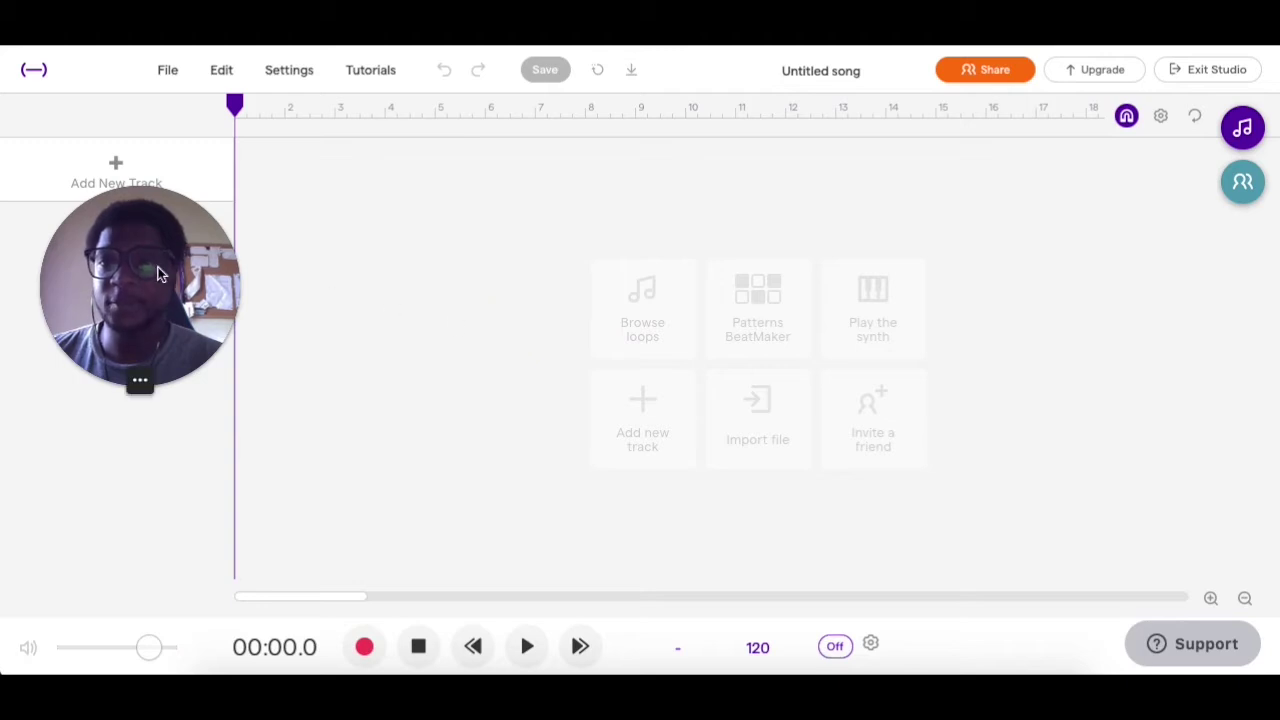
left_click_drag(151, 303, 135, 454)
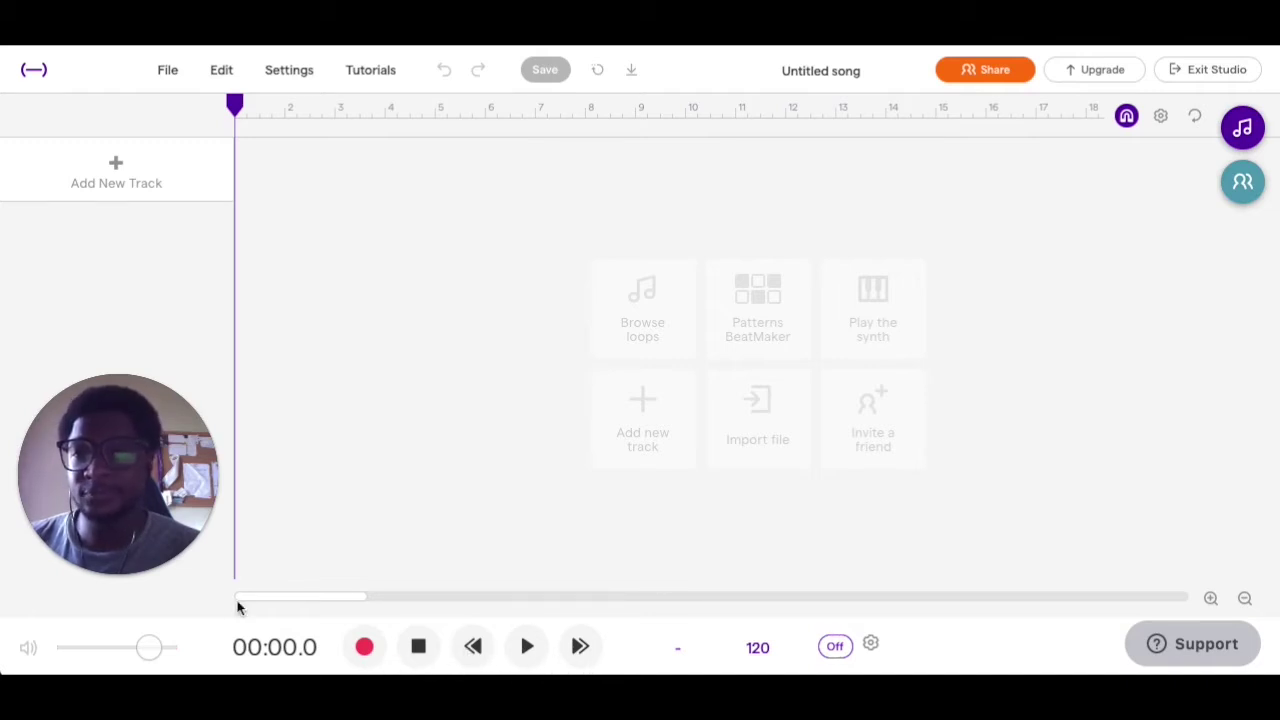
left_click(147, 650)
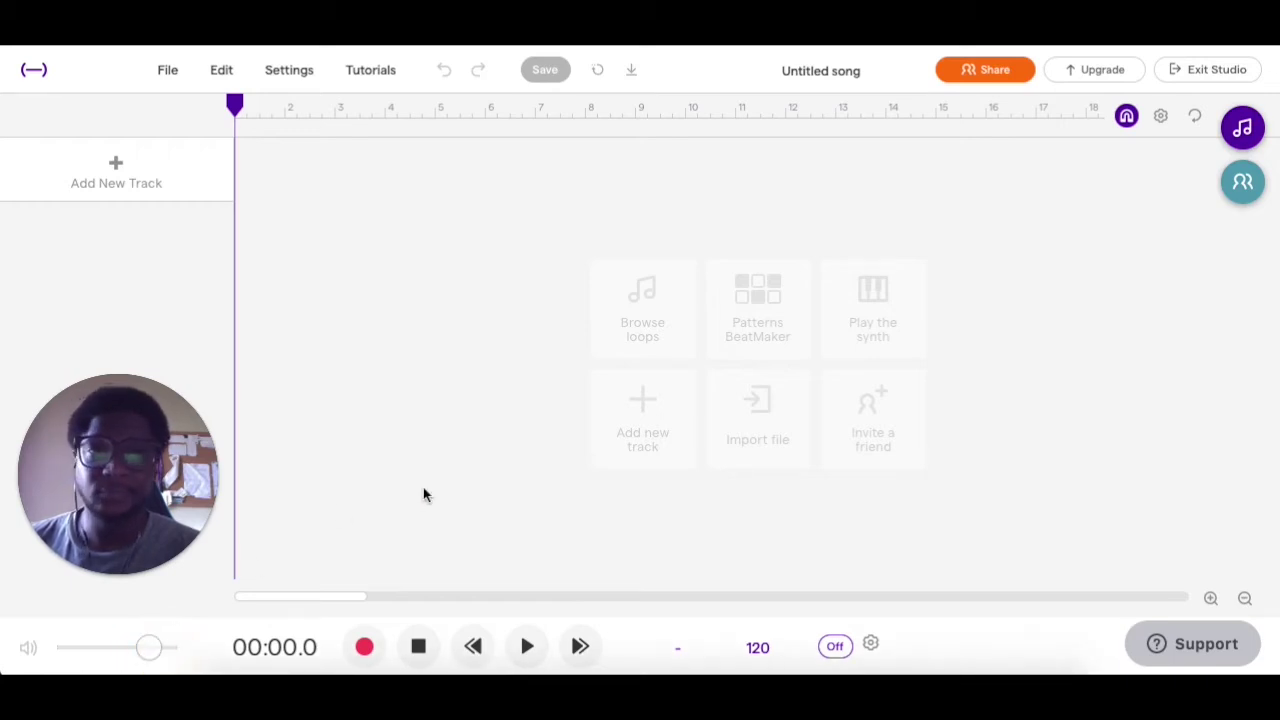
left_click(1127, 118)
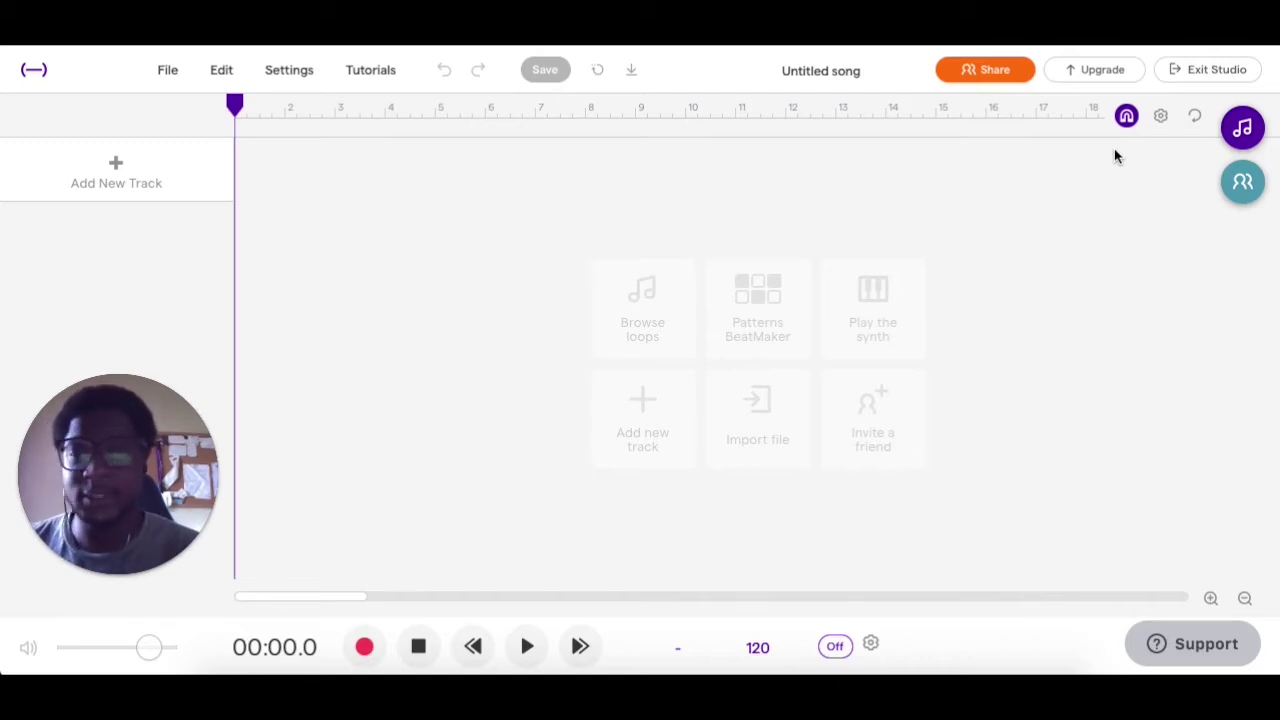
Step: Review the timeline's grid size, time signature and ruler options, and view the loop library
left_click(1161, 116)
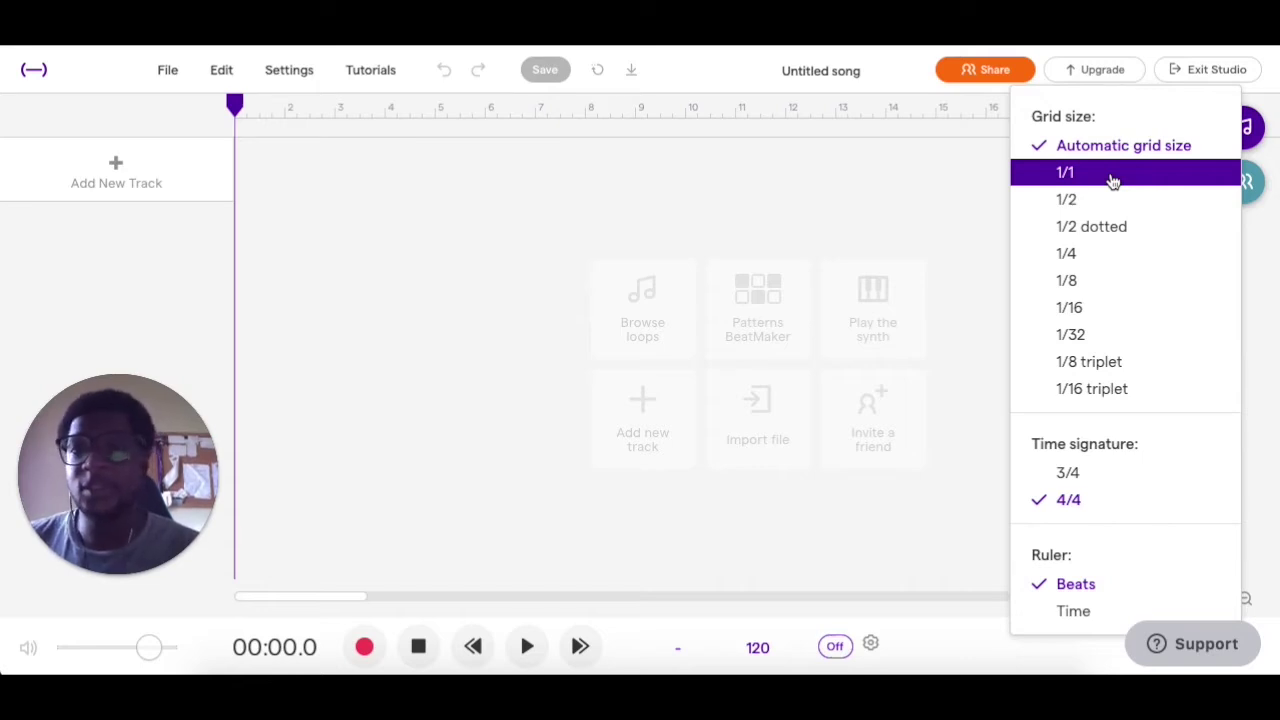
left_click(912, 181)
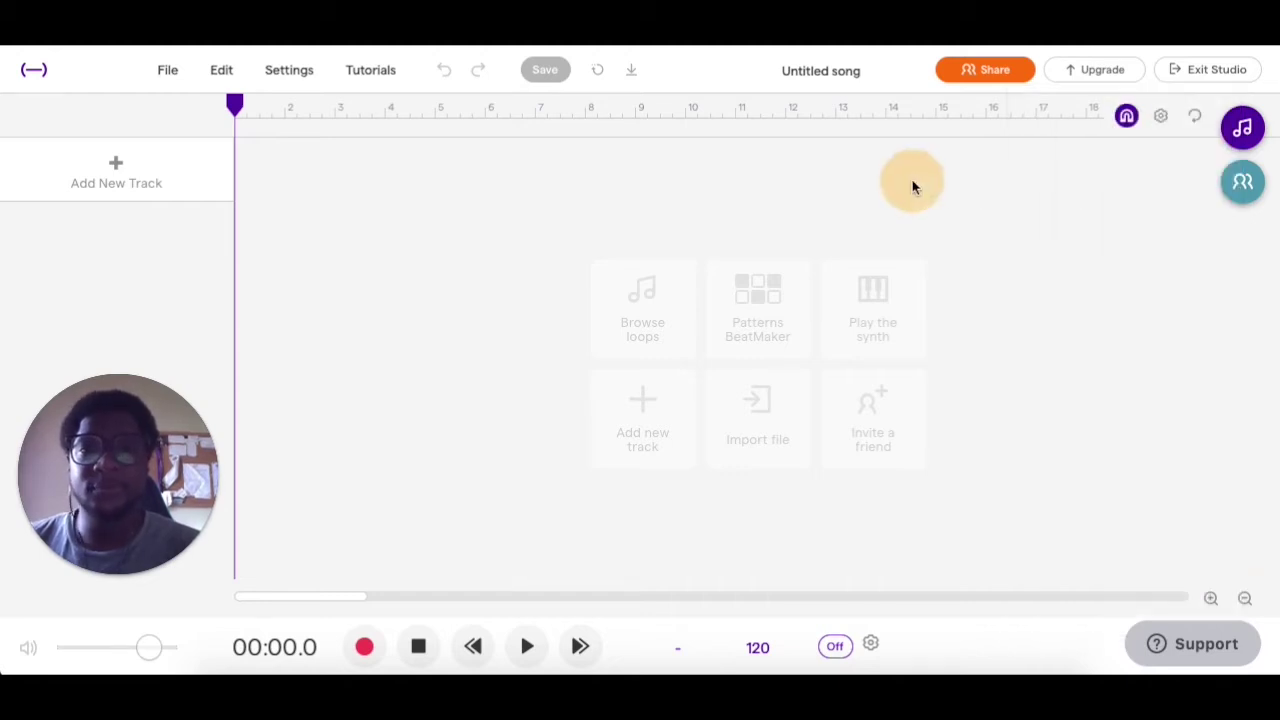
left_click(1245, 137)
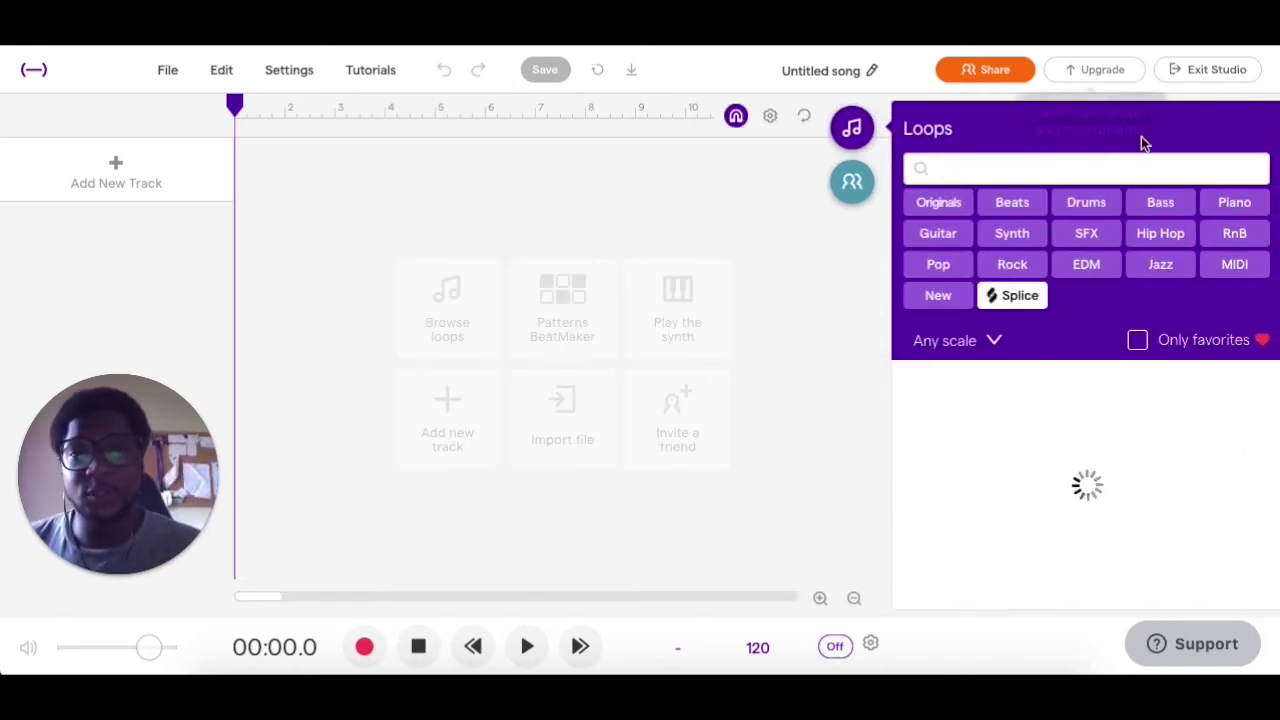
left_click(850, 147)
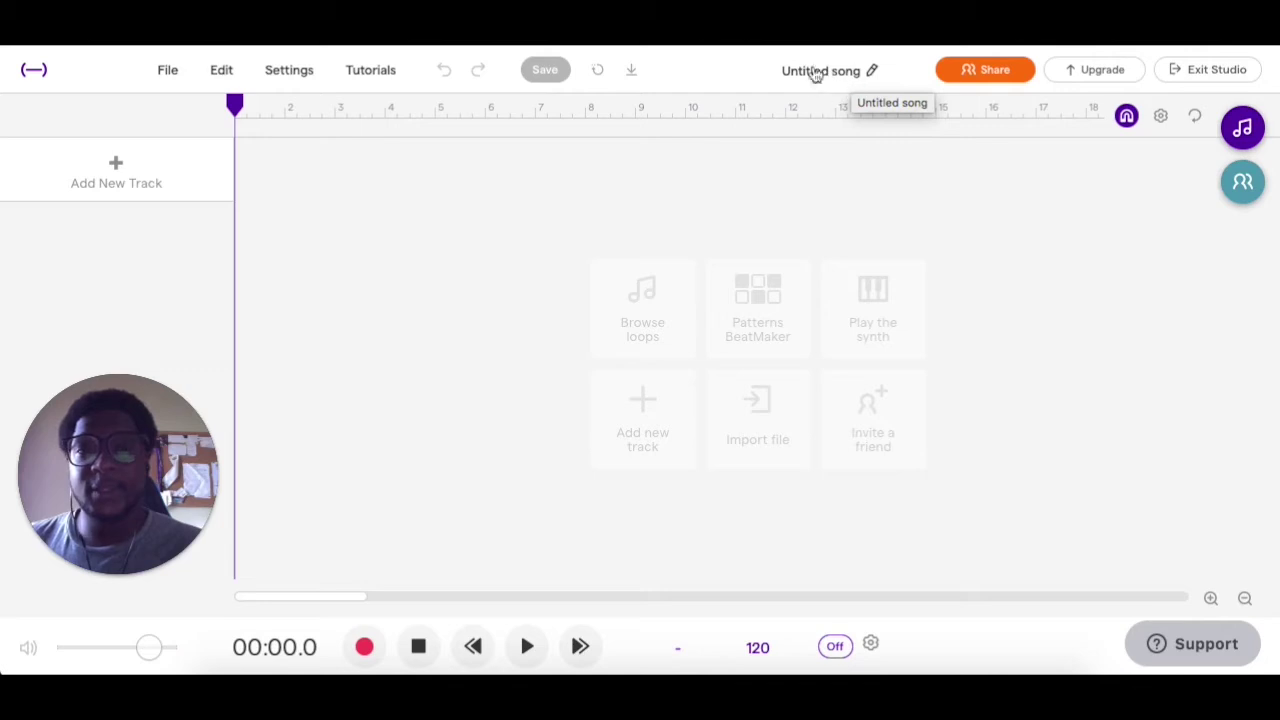
Step: Check the editable song title and review the project's settings and file commands
left_click(866, 70)
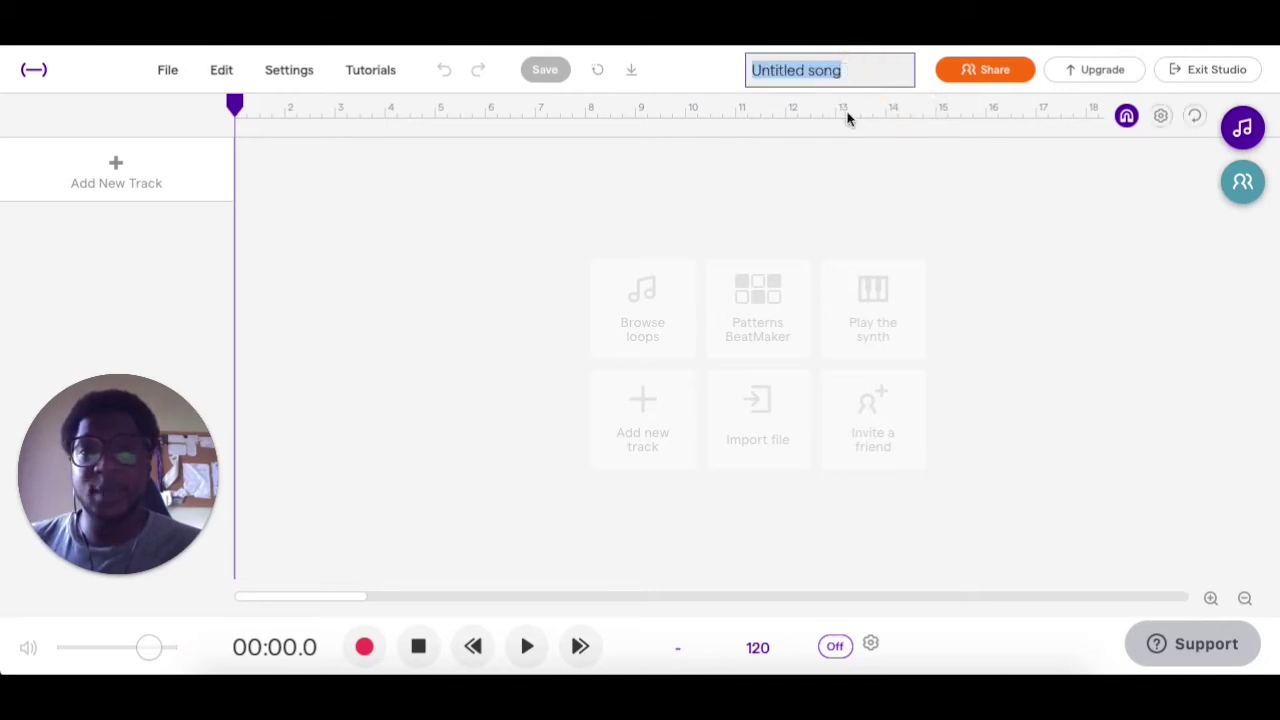
left_click(703, 77)
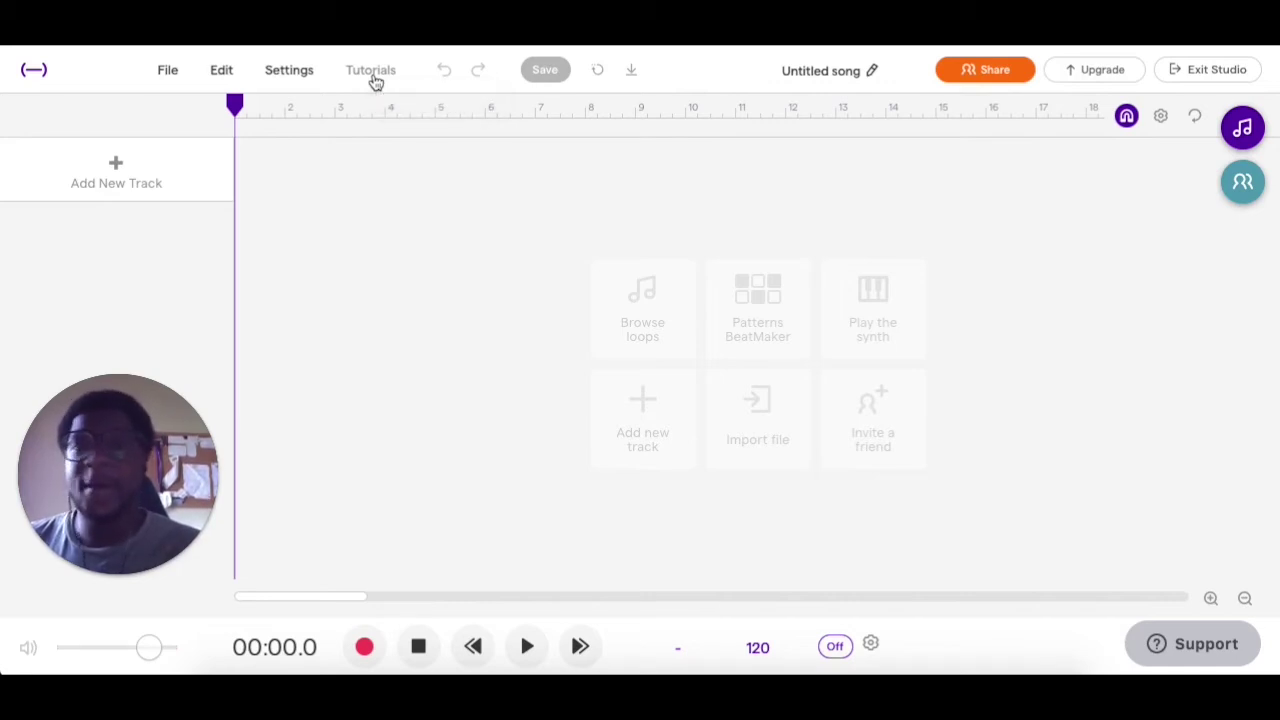
left_click(287, 72)
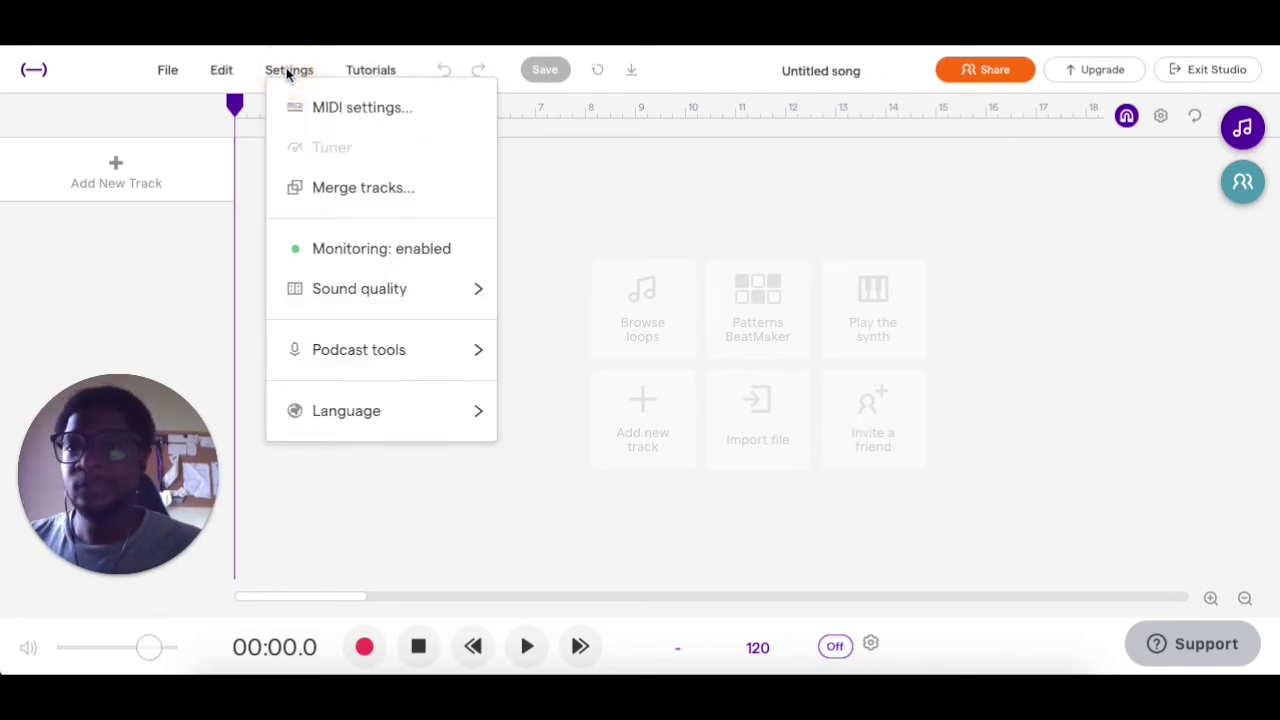
left_click(287, 73)
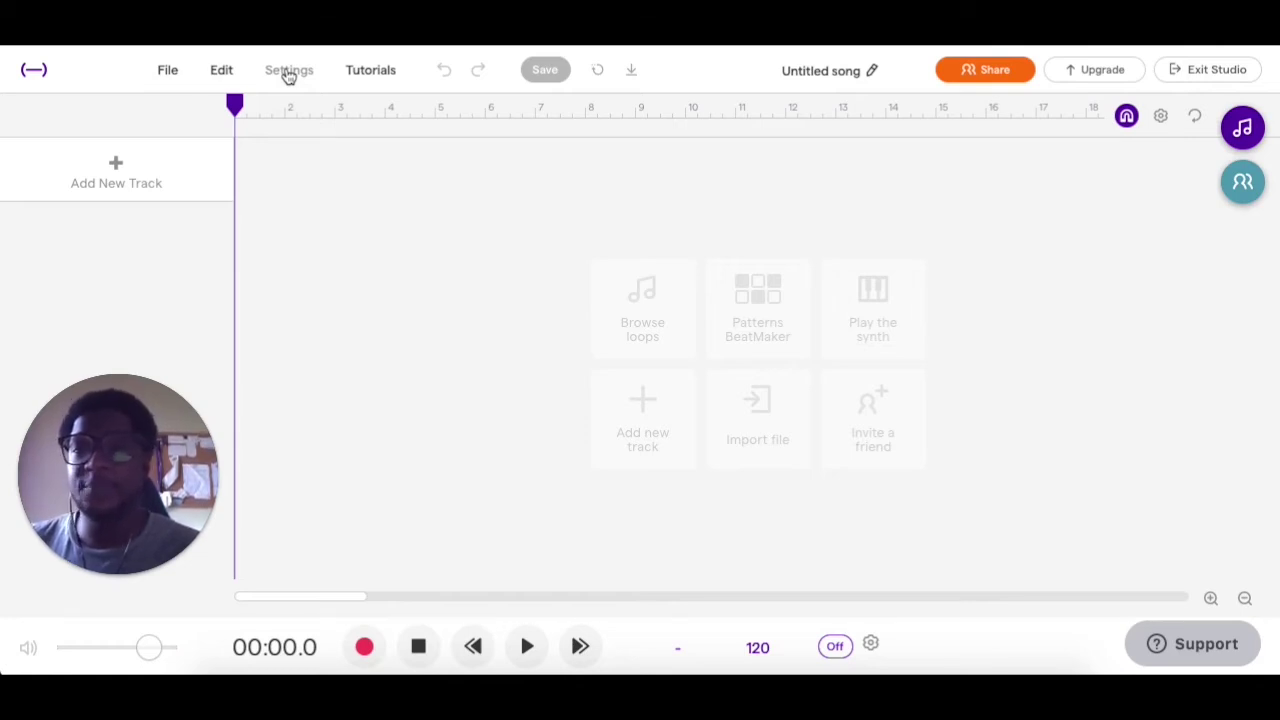
left_click(170, 72)
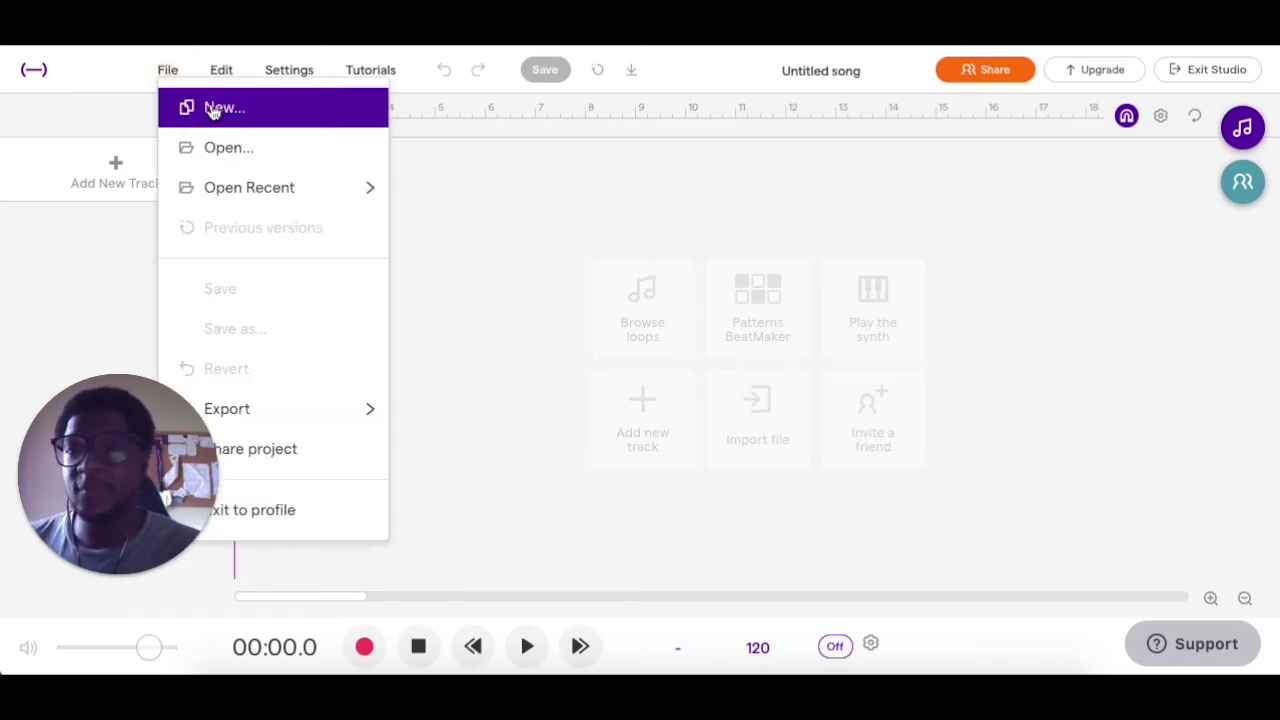
left_click(112, 98)
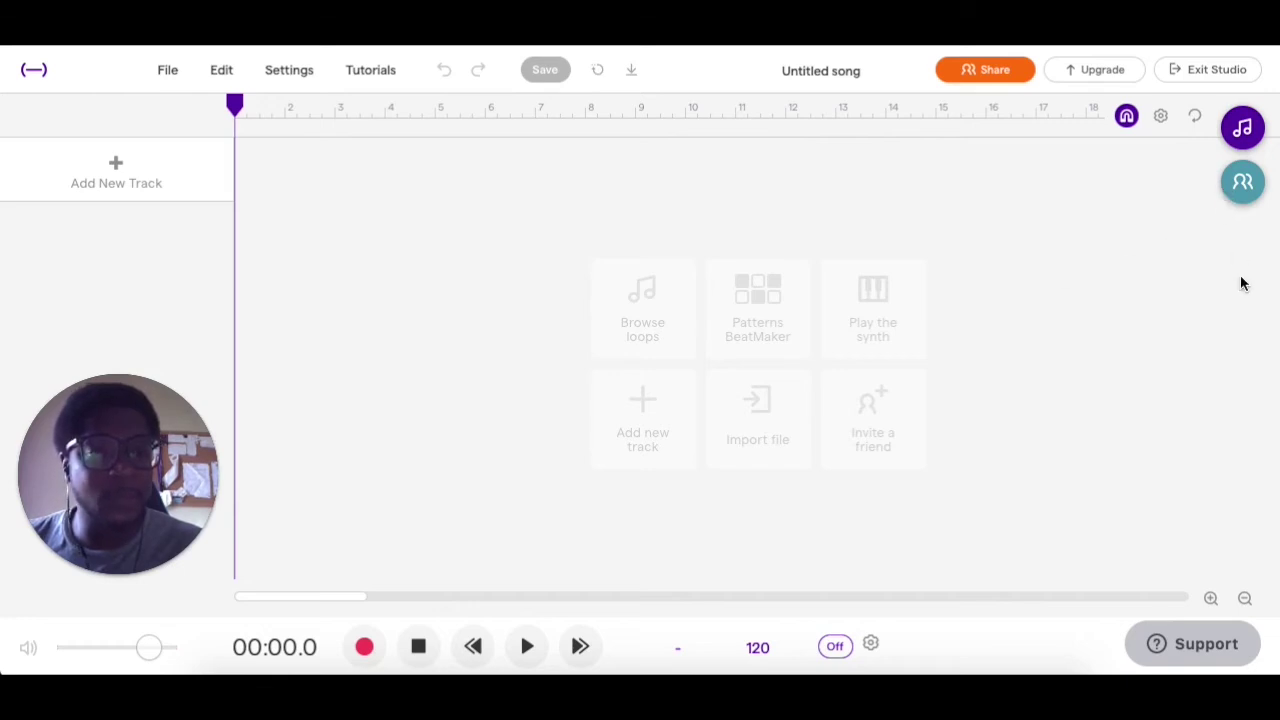
Step: Inspect the collaboration and loop tools, and view the support help's suggested articles
left_click(1245, 192)
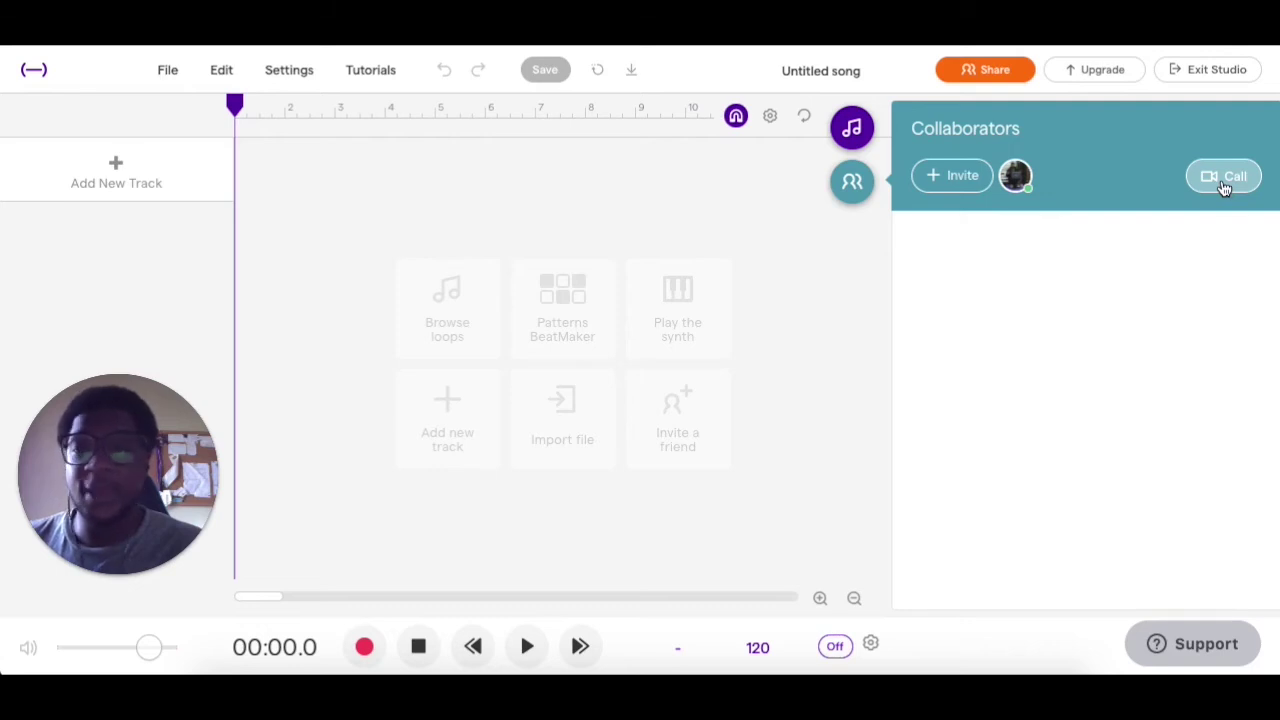
left_click(853, 136)
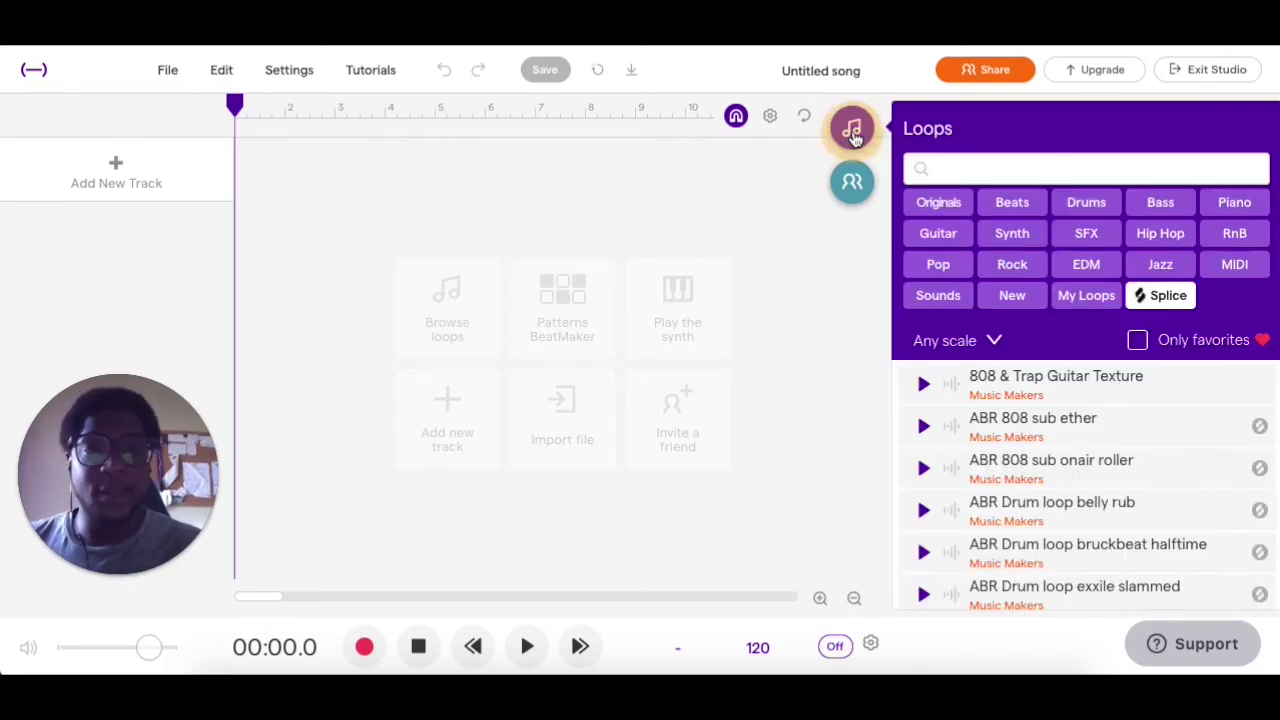
left_click(855, 135)
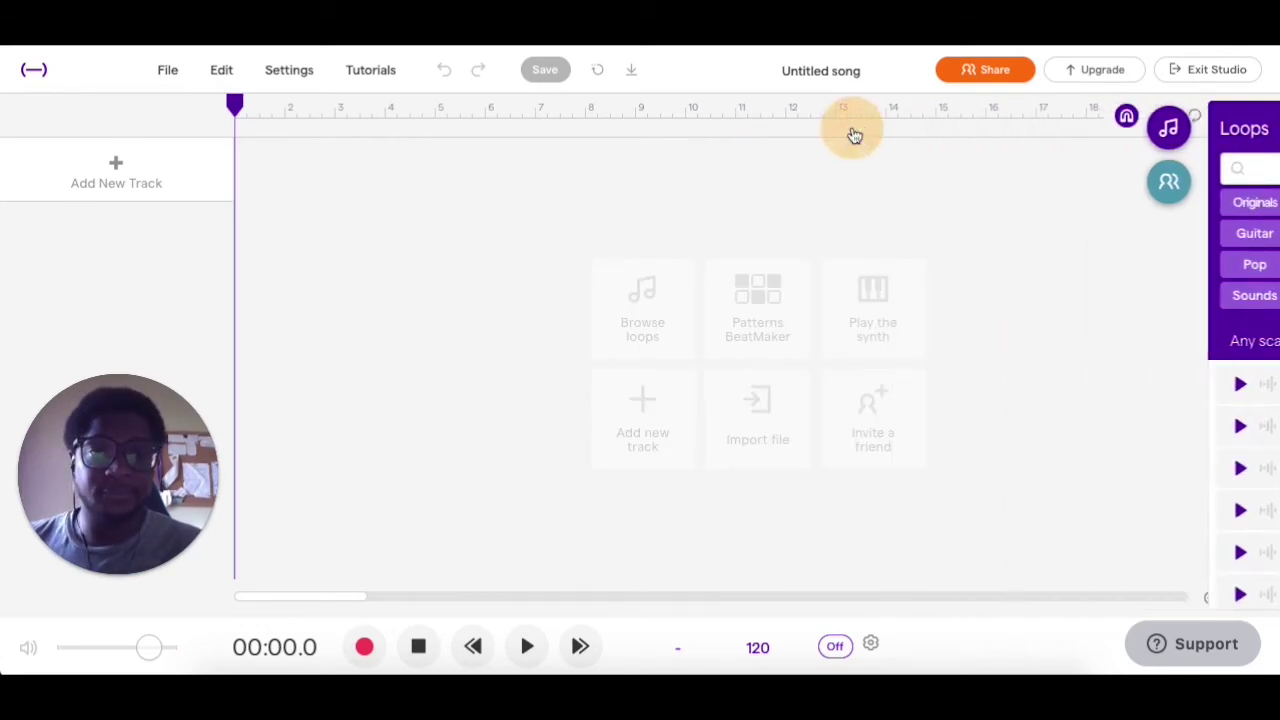
left_click(1183, 650)
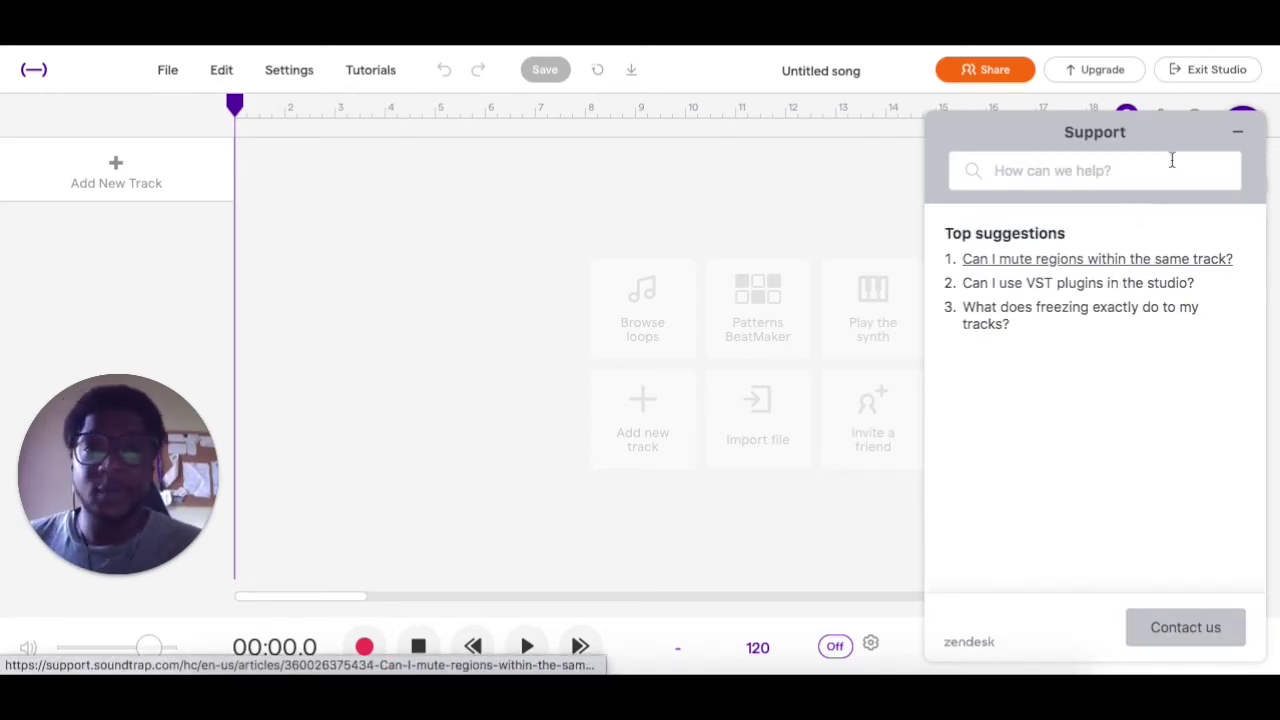
left_click(1238, 133)
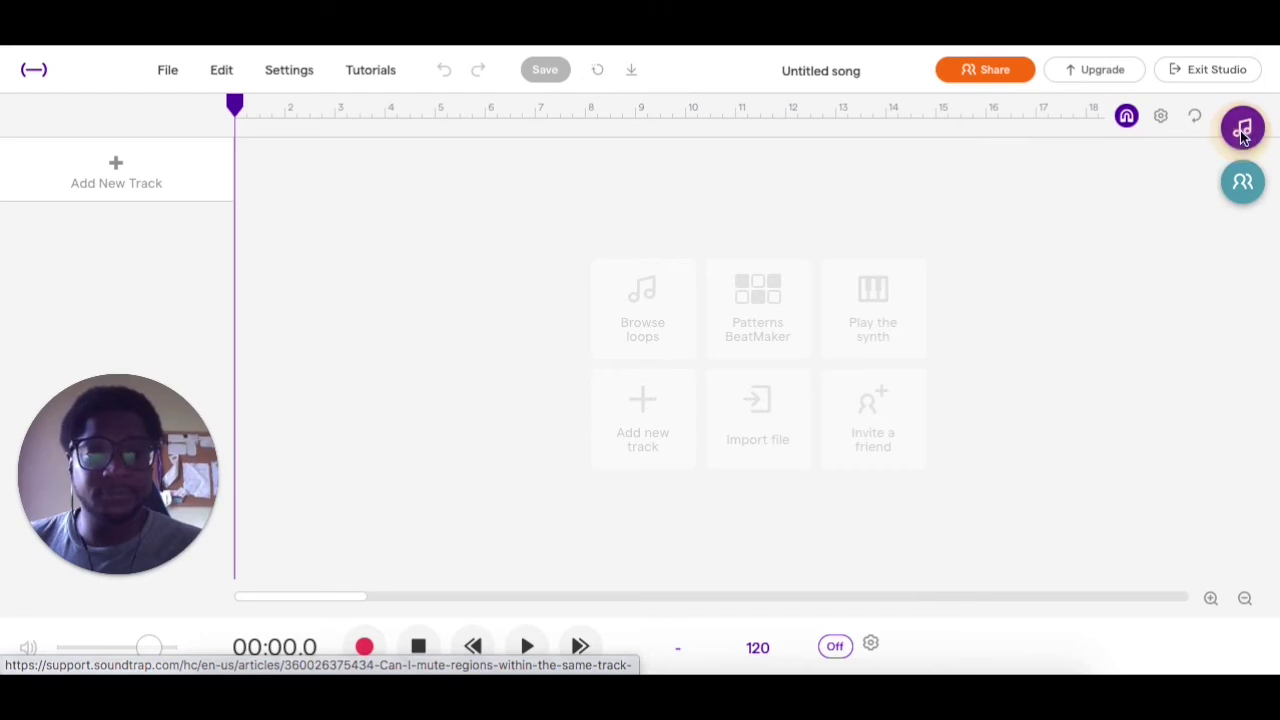
Step: Zoom the empty timeline far out and back in until about five bars are visible
left_click(1212, 599)
left_click(1245, 599)
left_click(1245, 599)
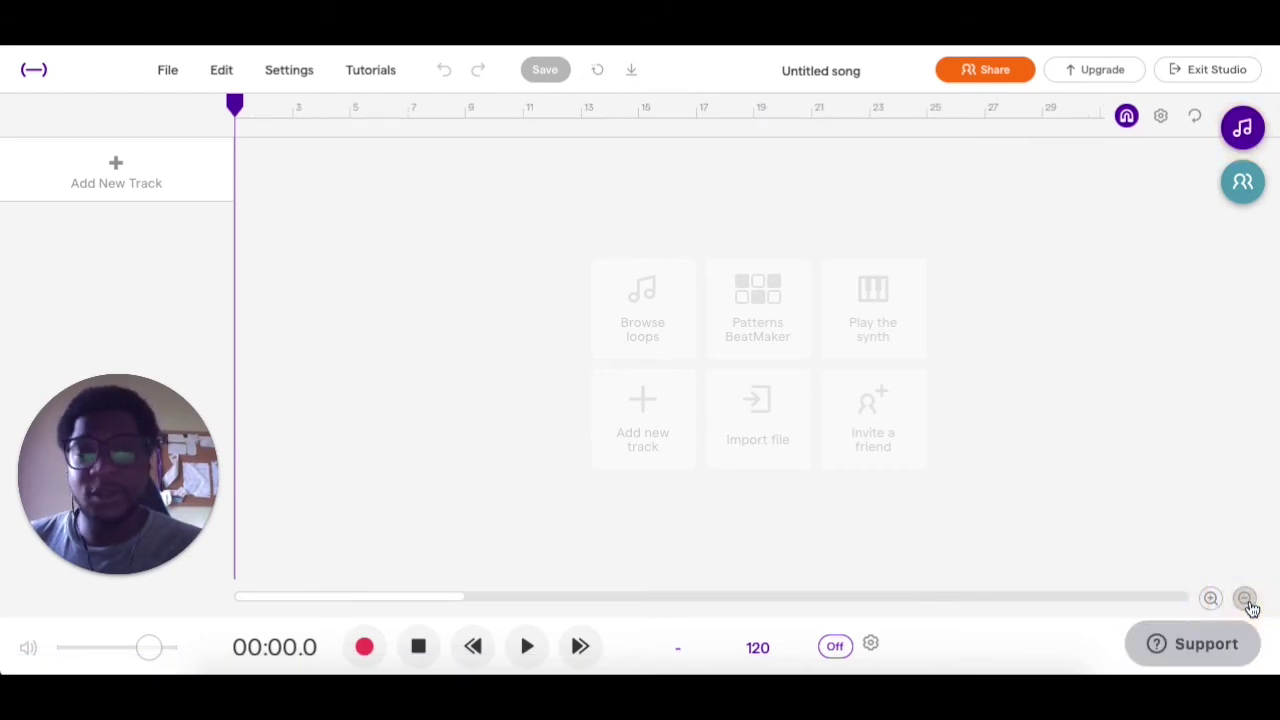
left_click(1245, 599)
left_click(1245, 599)
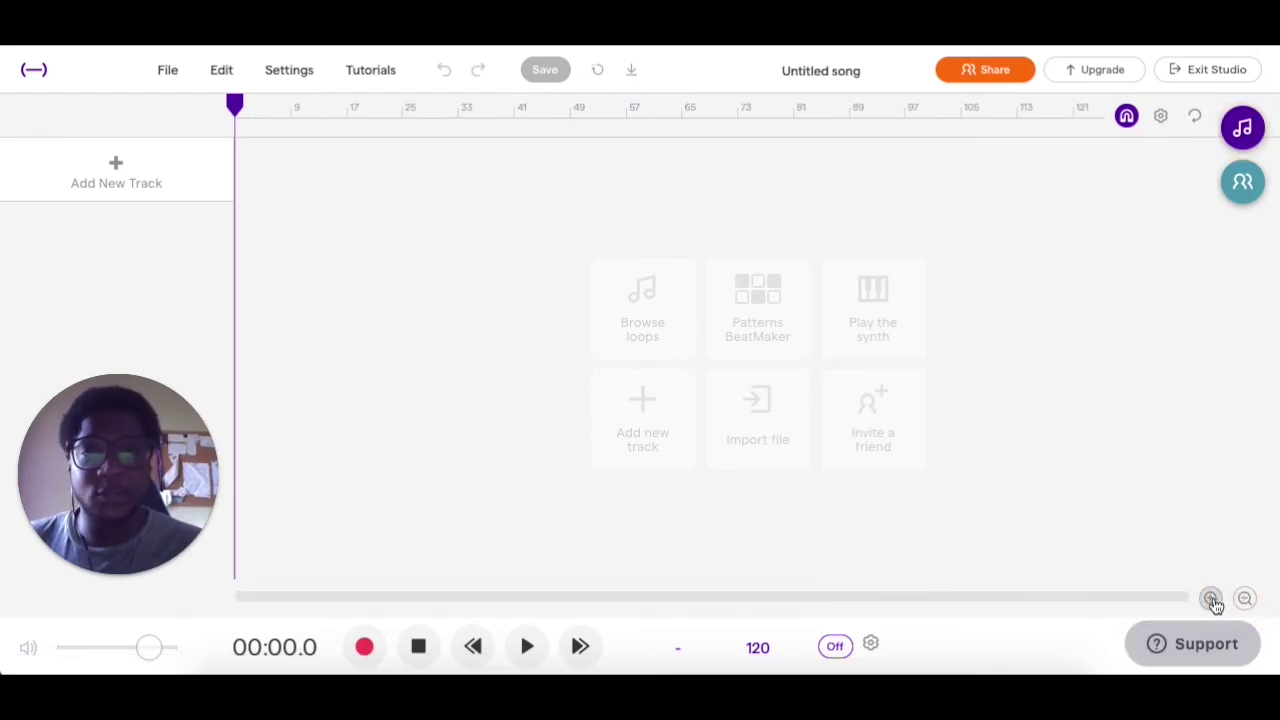
left_click(1211, 599)
left_click(1211, 599)
left_click(1211, 599)
left_click(1211, 599)
left_click(1211, 599)
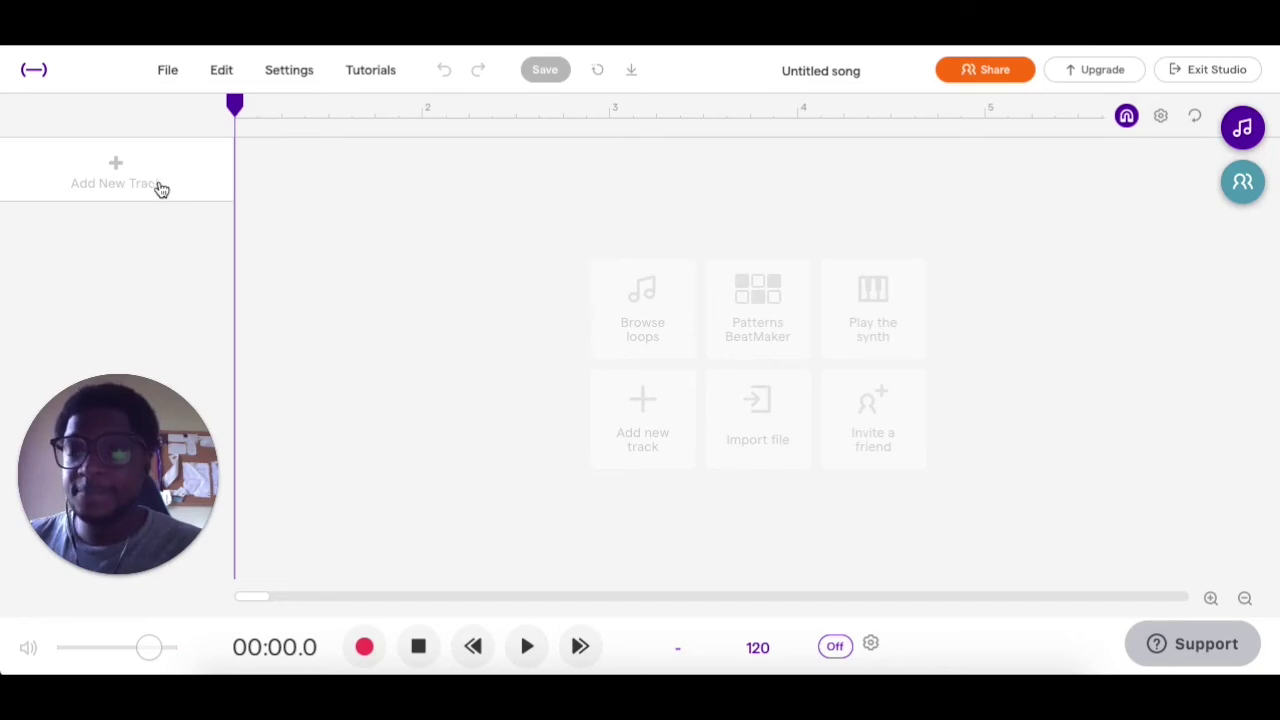
Step: Add a Patterns BeatMaker drum track and close its pattern editor without entering a beat
left_click(758, 297)
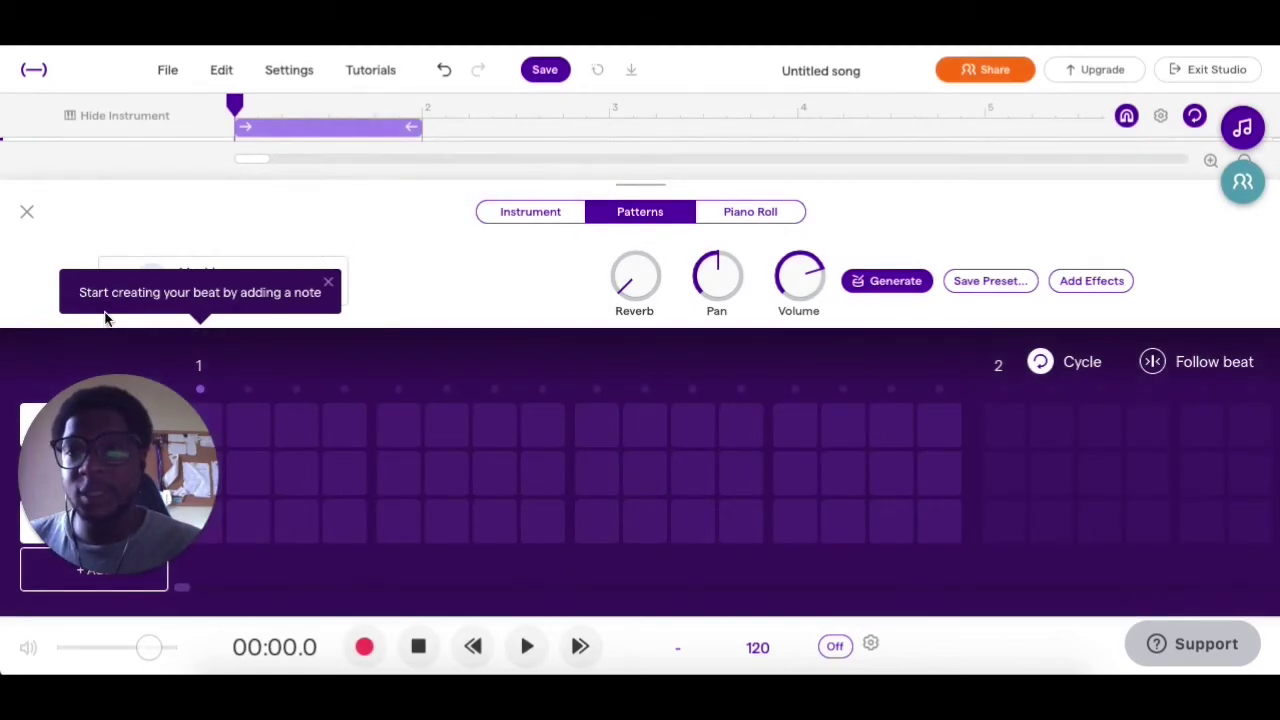
left_click_drag(121, 456, 947, 222)
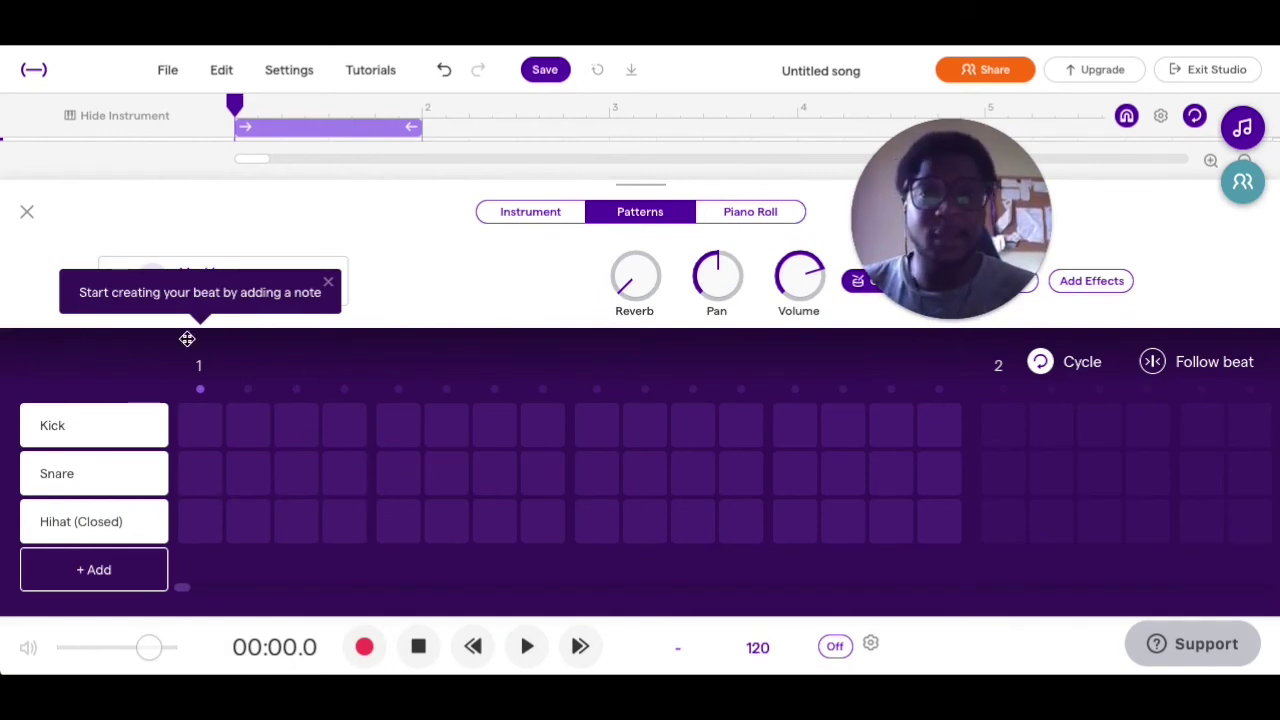
left_click(27, 208)
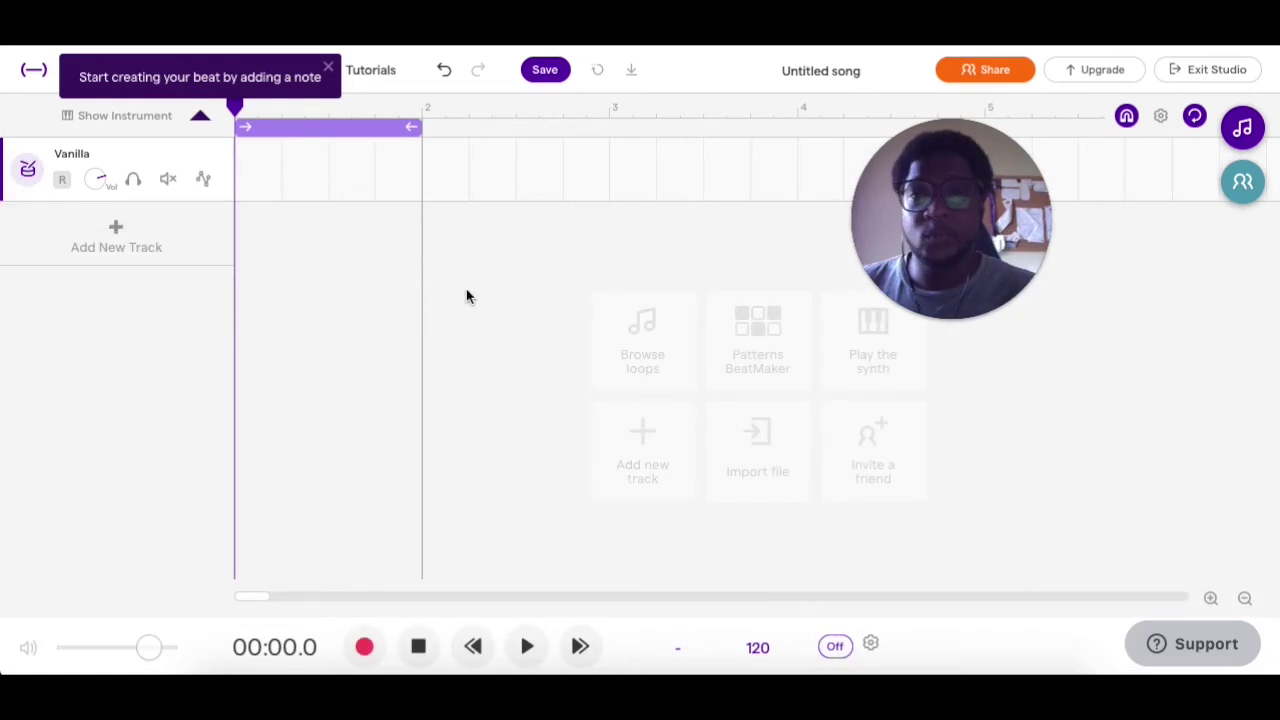
Step: Add a synth track, try out several black-key notes during playback, and close the instrument after stopping
left_click(860, 338)
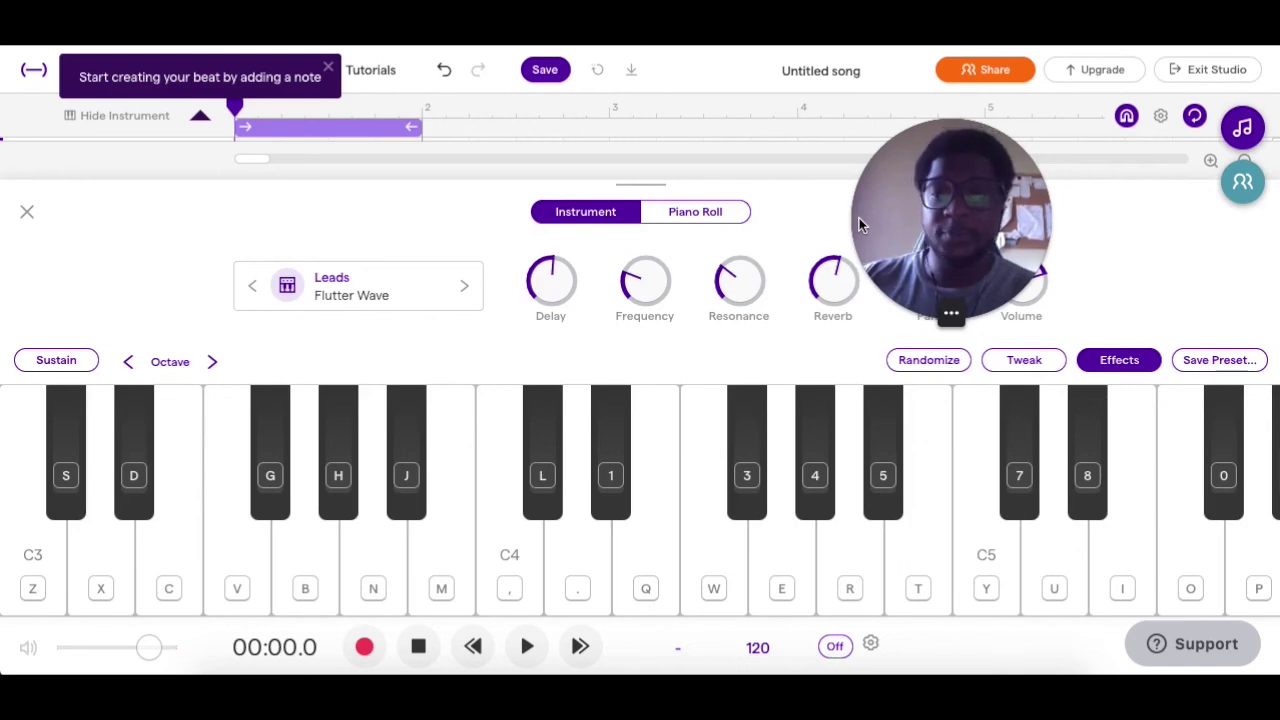
key("space")
key("s")
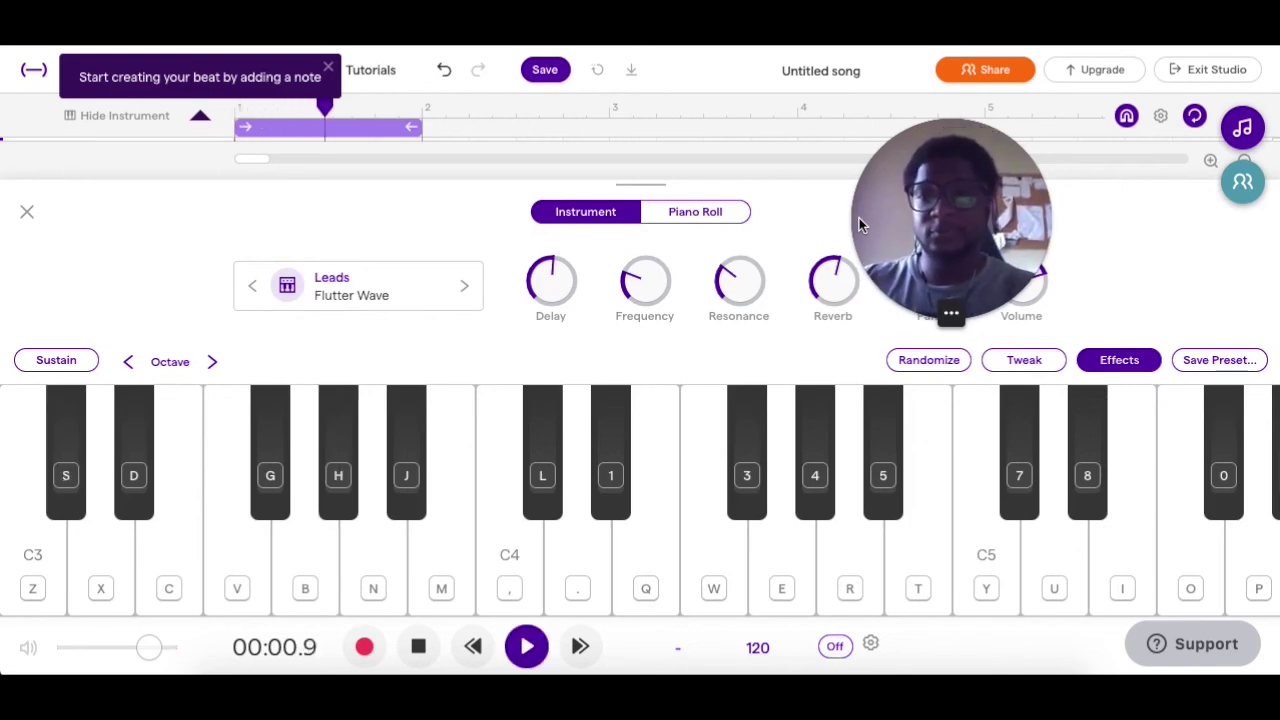
key("g")
key("g")
key("h")
key("s")
key("d")
key("g")
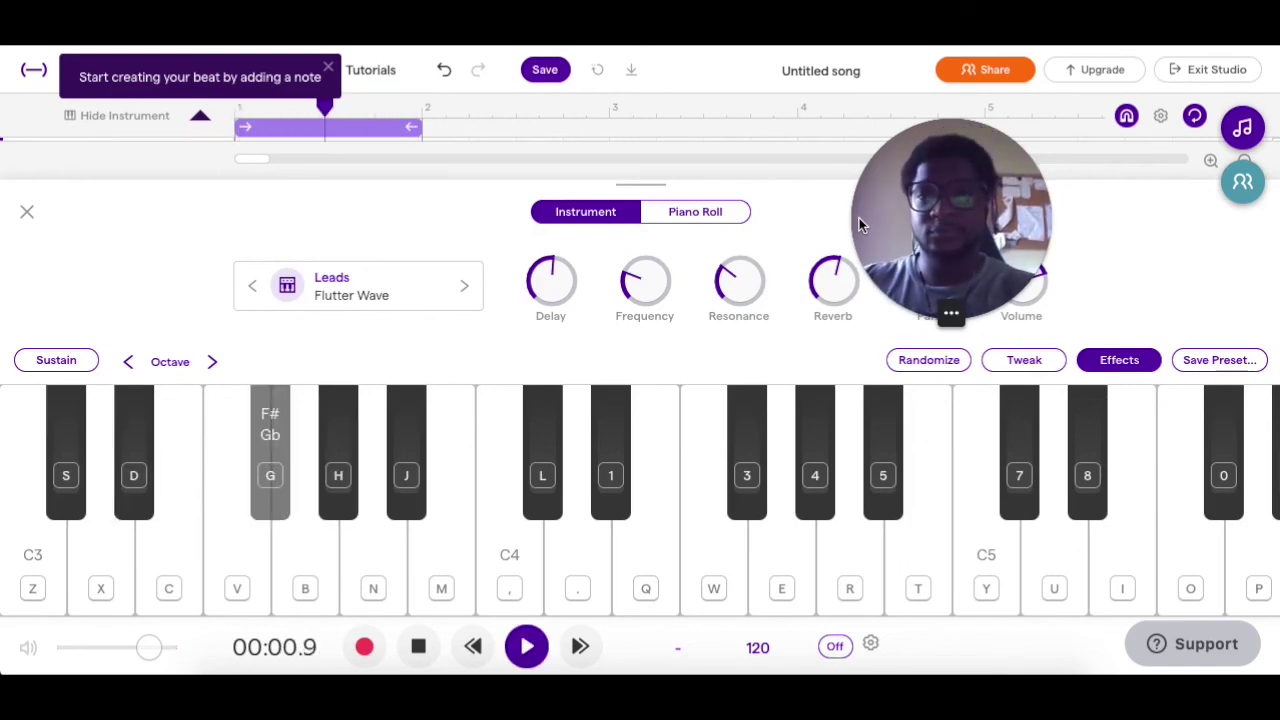
key("h")
key("j")
key("s")
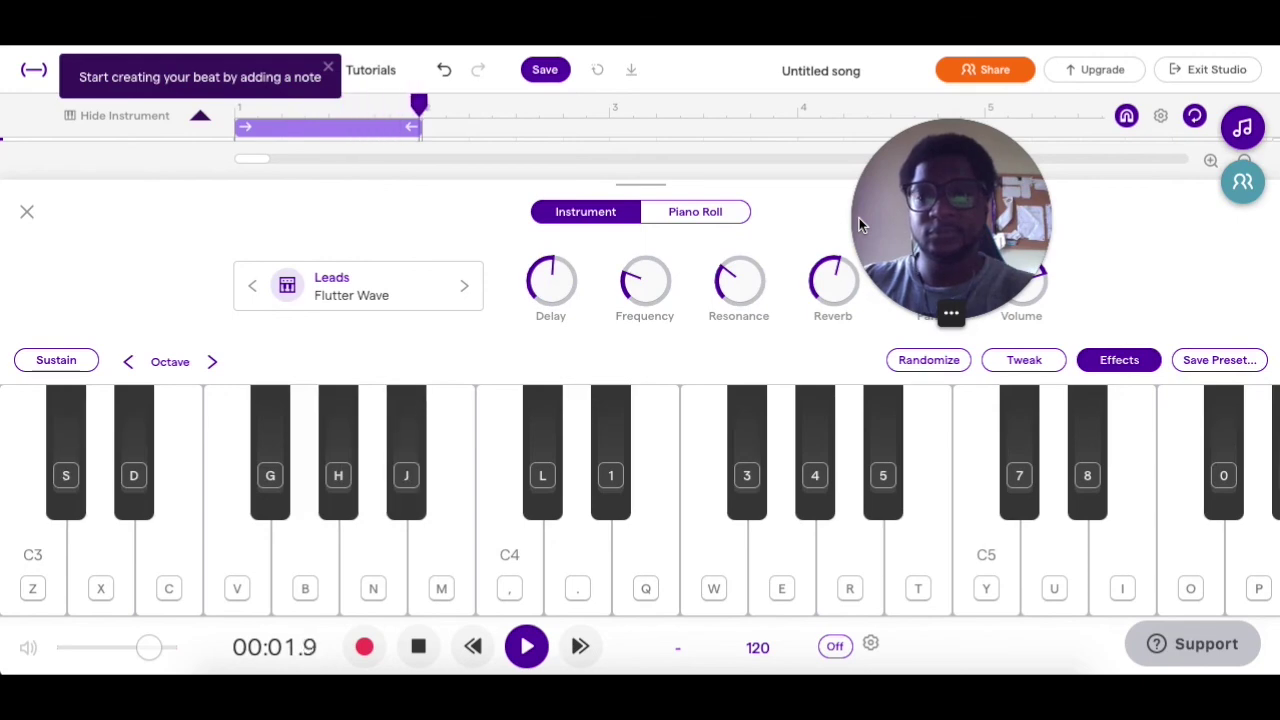
left_click(536, 645)
left_click(27, 212)
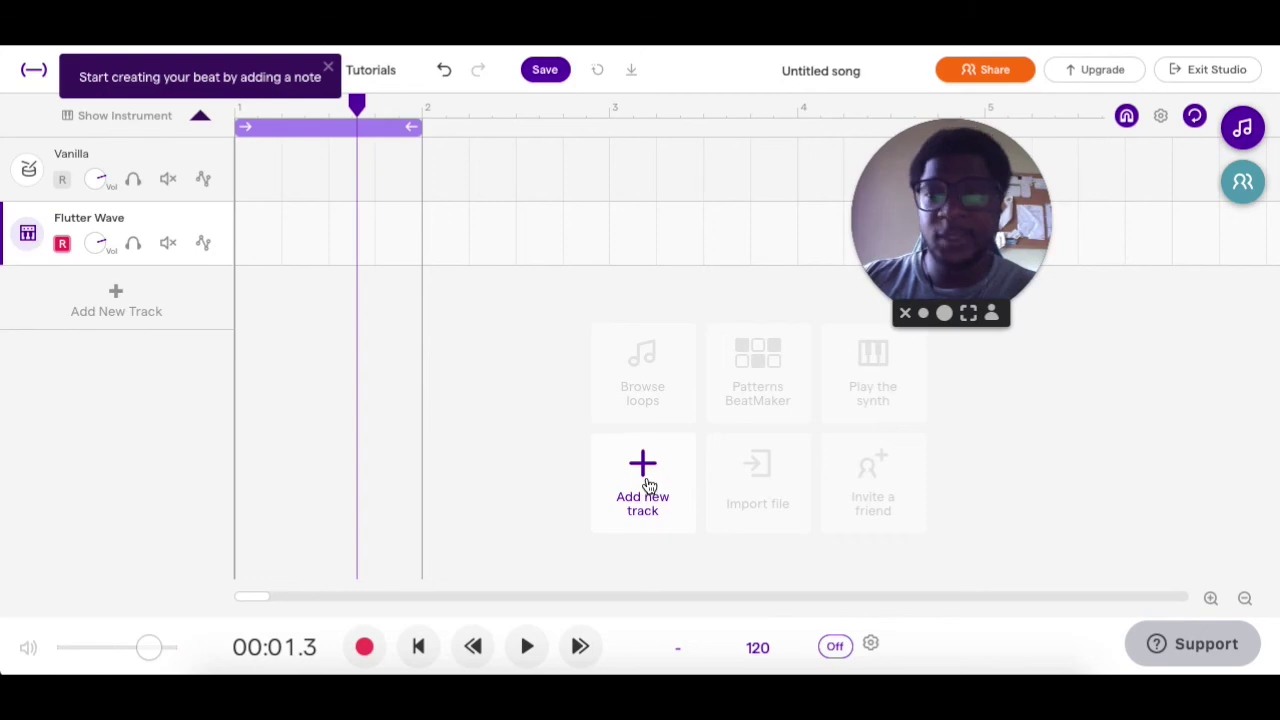
Step: View the instrument categories offered for a new track, and close the selection without adding one
left_click(634, 476)
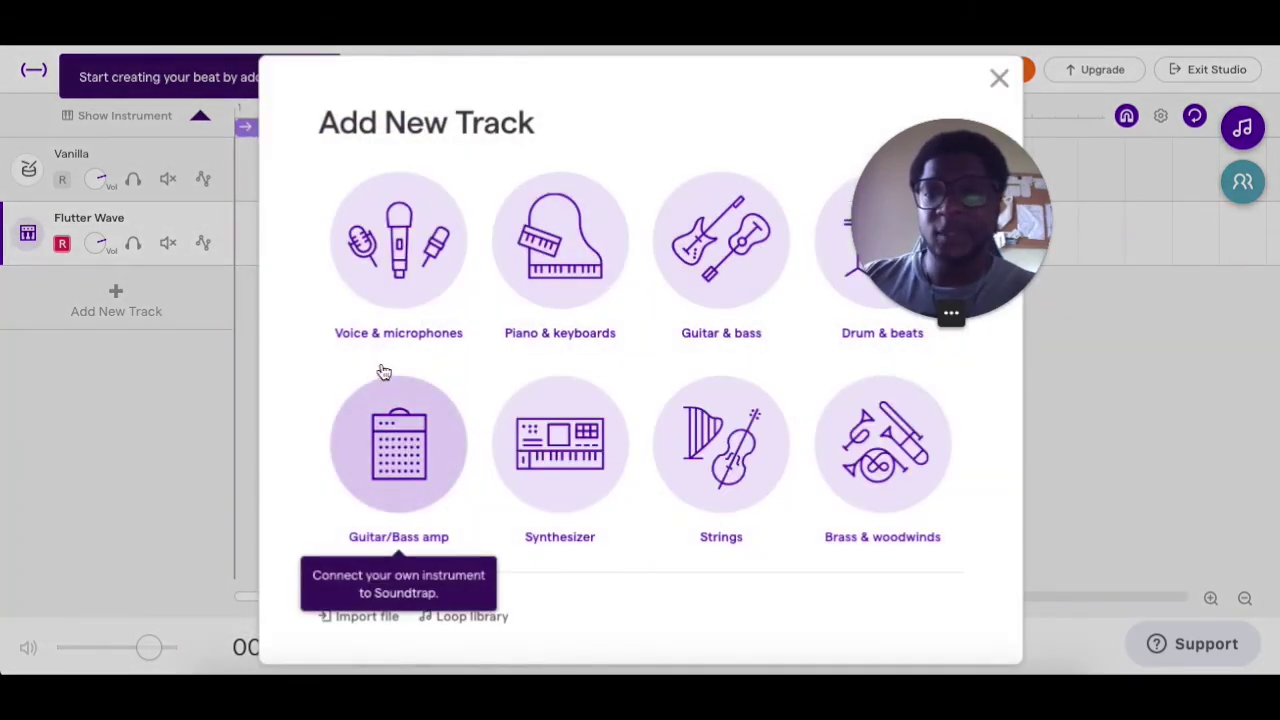
left_click_drag(929, 200, 1114, 191)
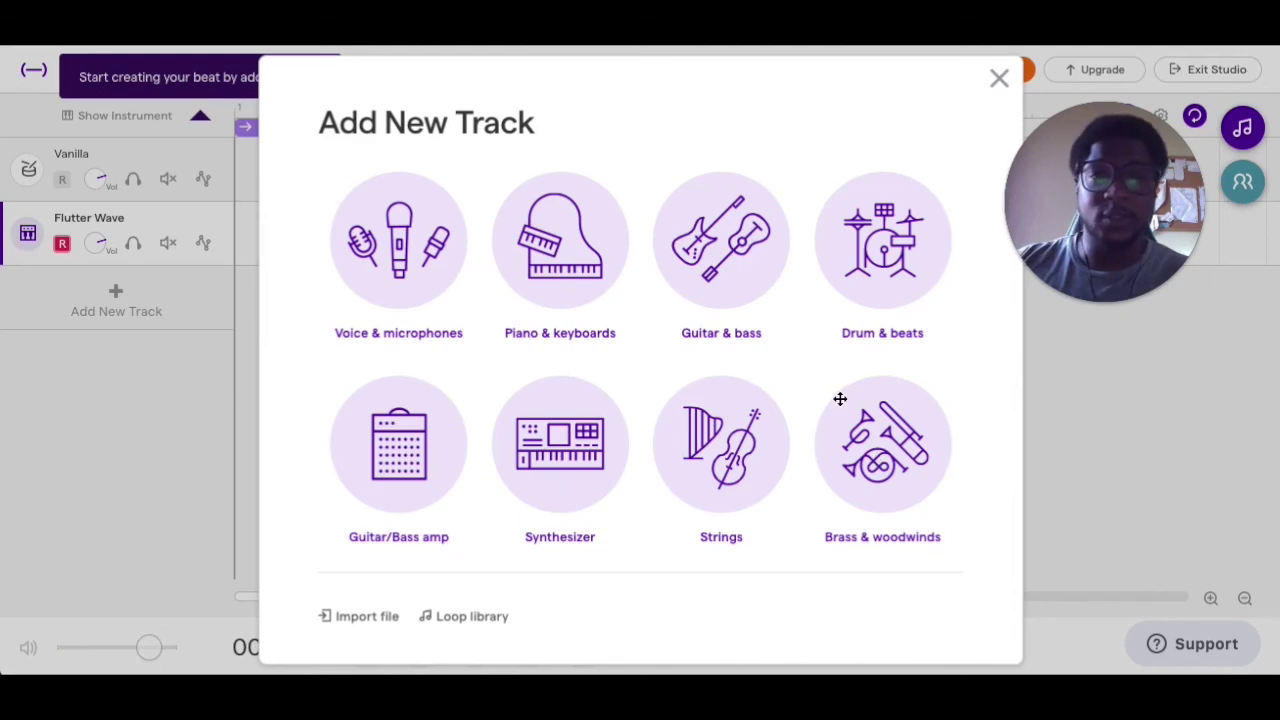
left_click(998, 80)
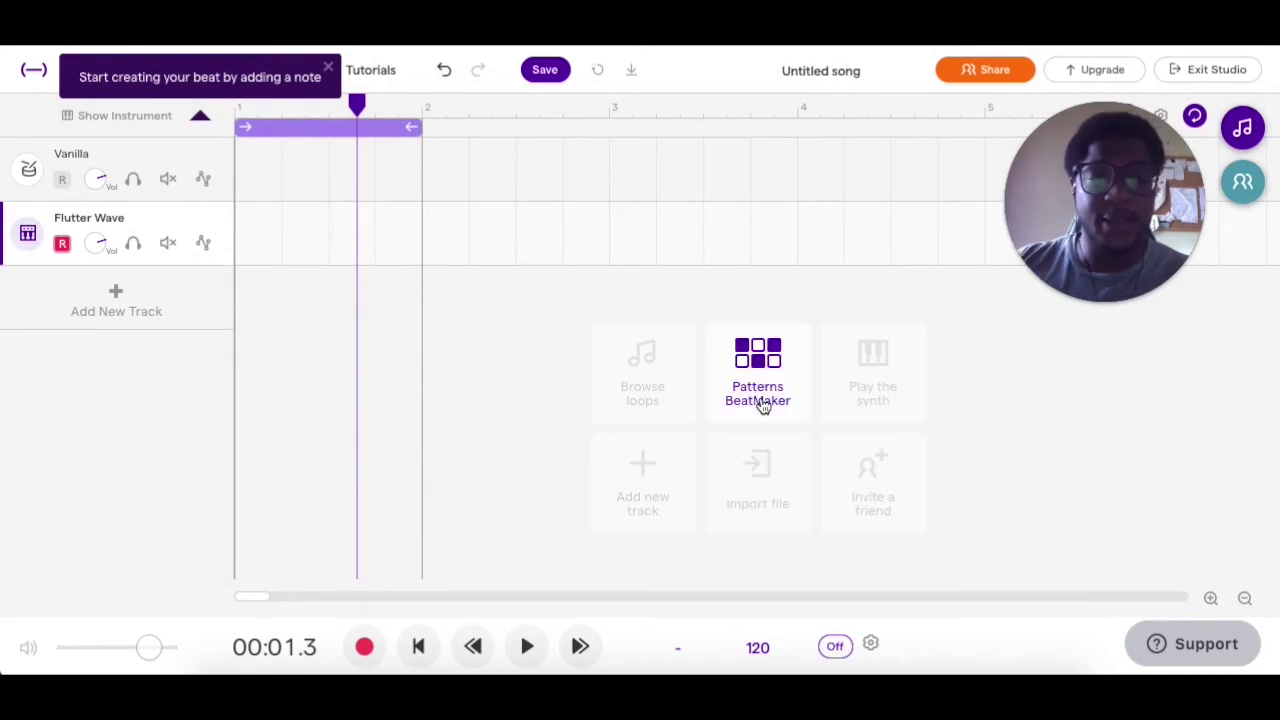
Step: Inspect the file import option and its file chooser without importing anything, and dismiss the tip about adding a note
left_click(770, 483)
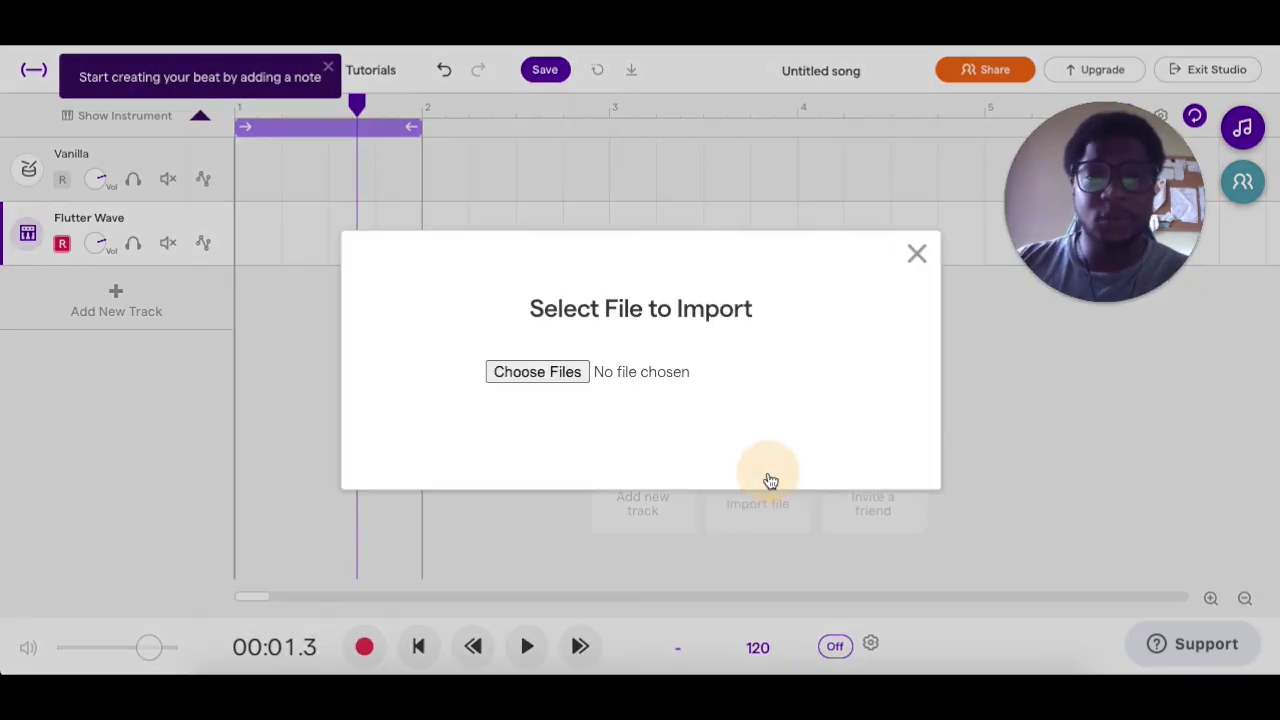
left_click(540, 371)
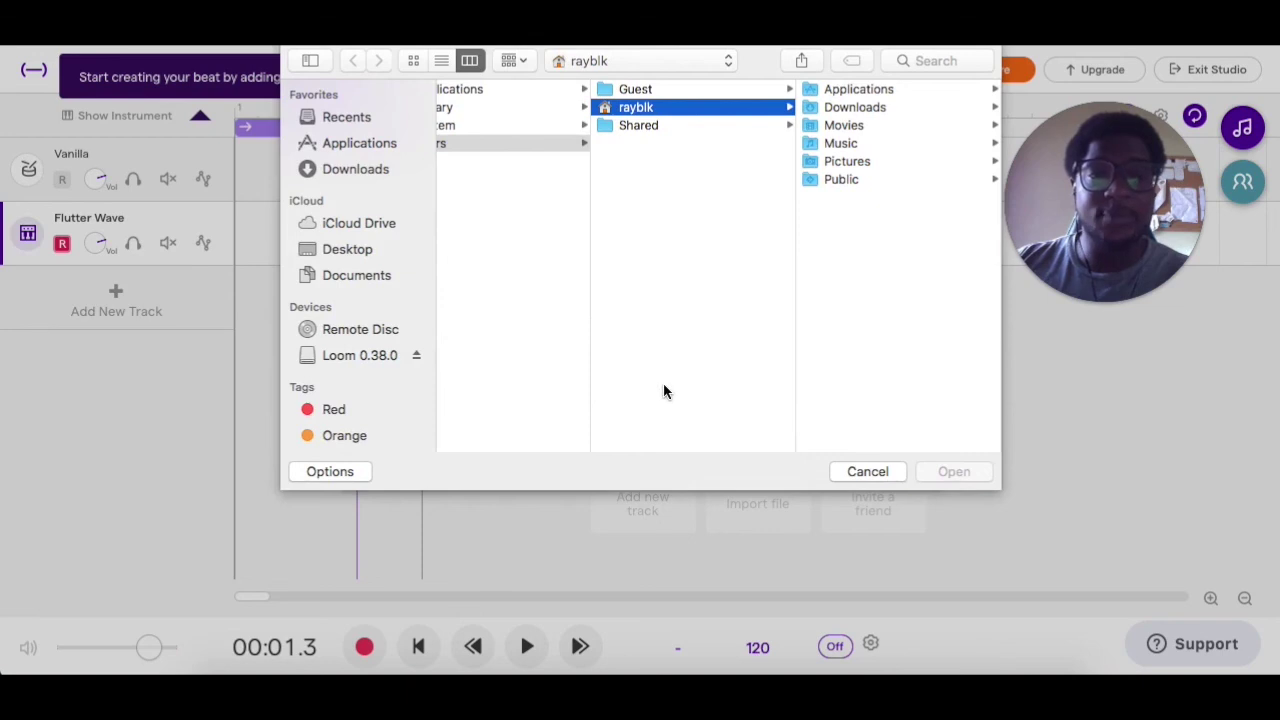
left_click(870, 470)
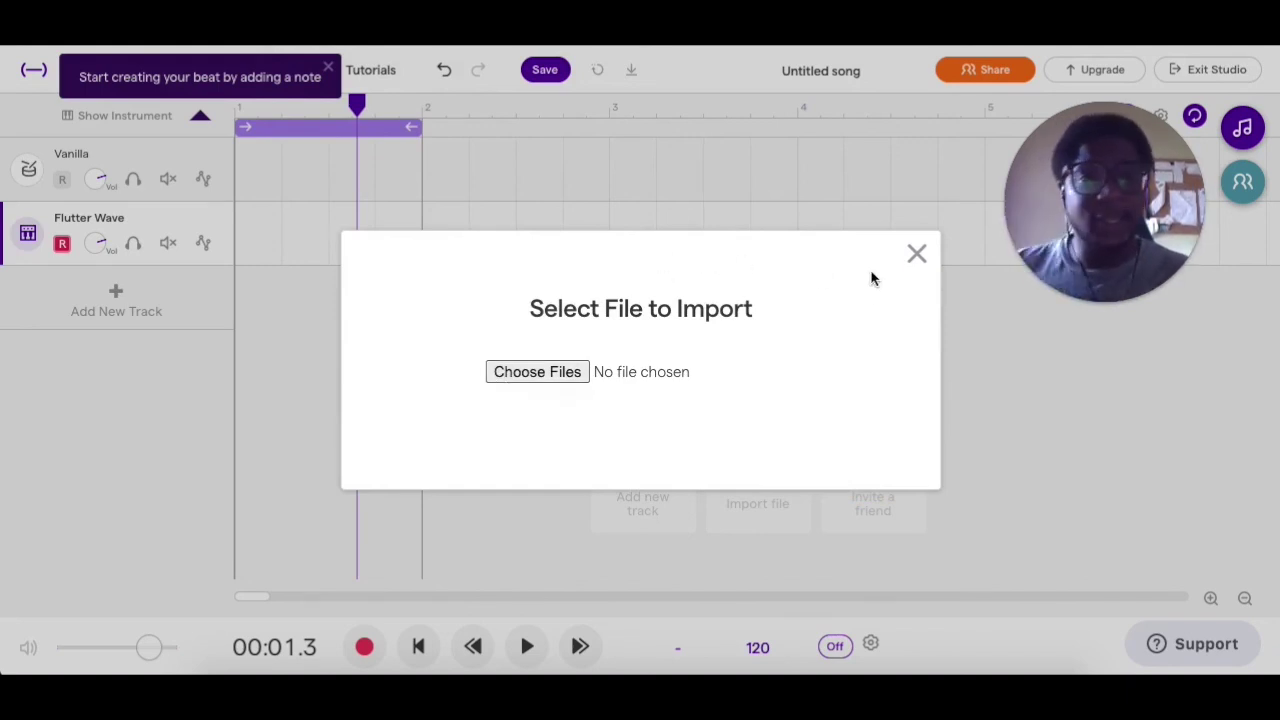
left_click(915, 256)
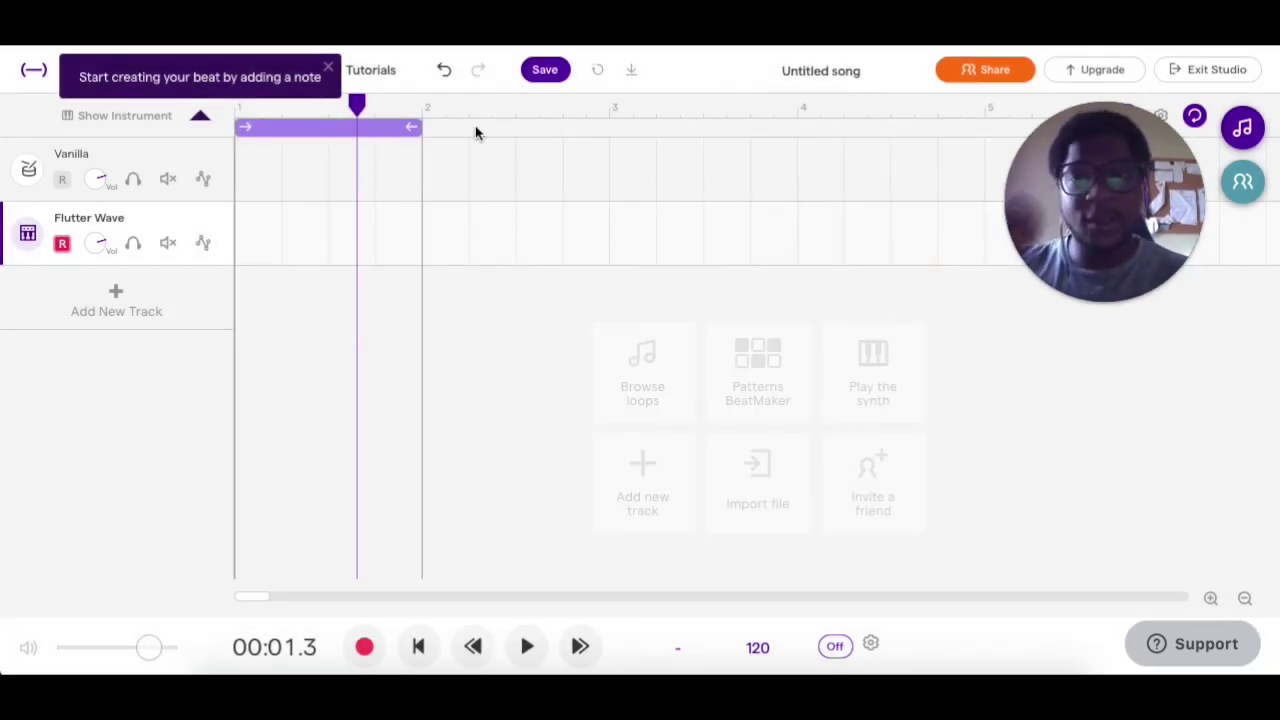
left_click(328, 76)
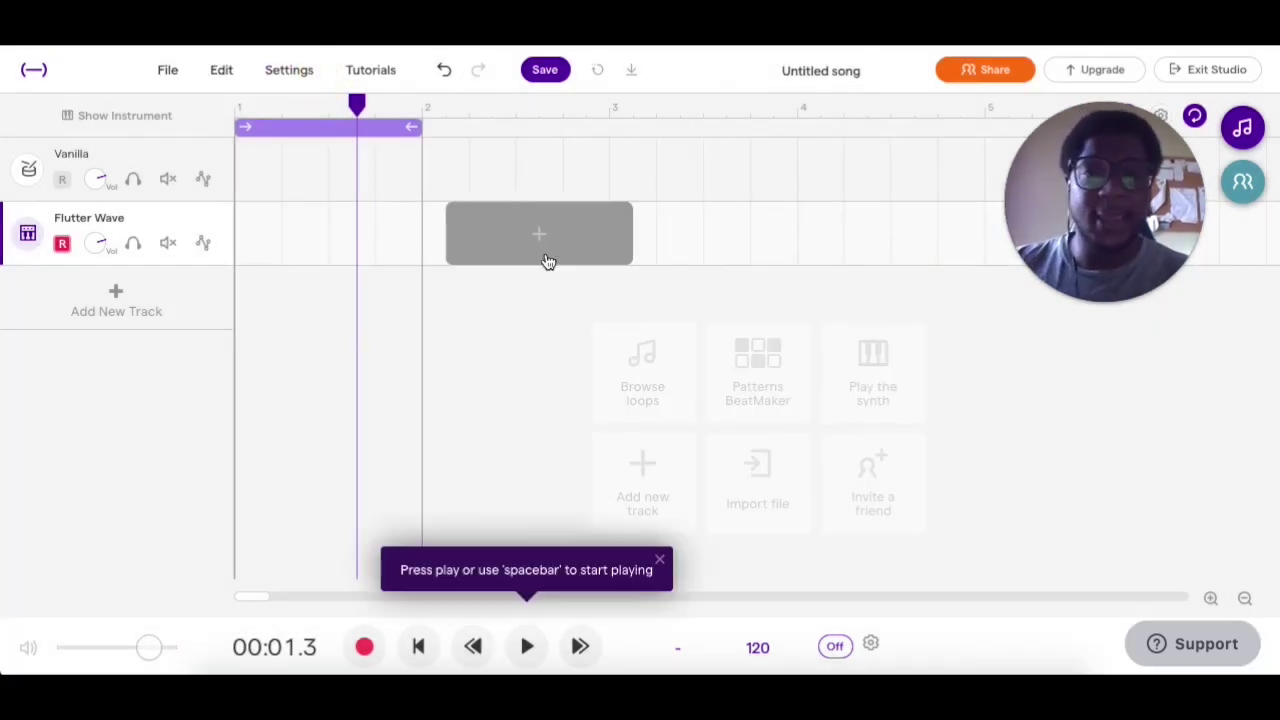